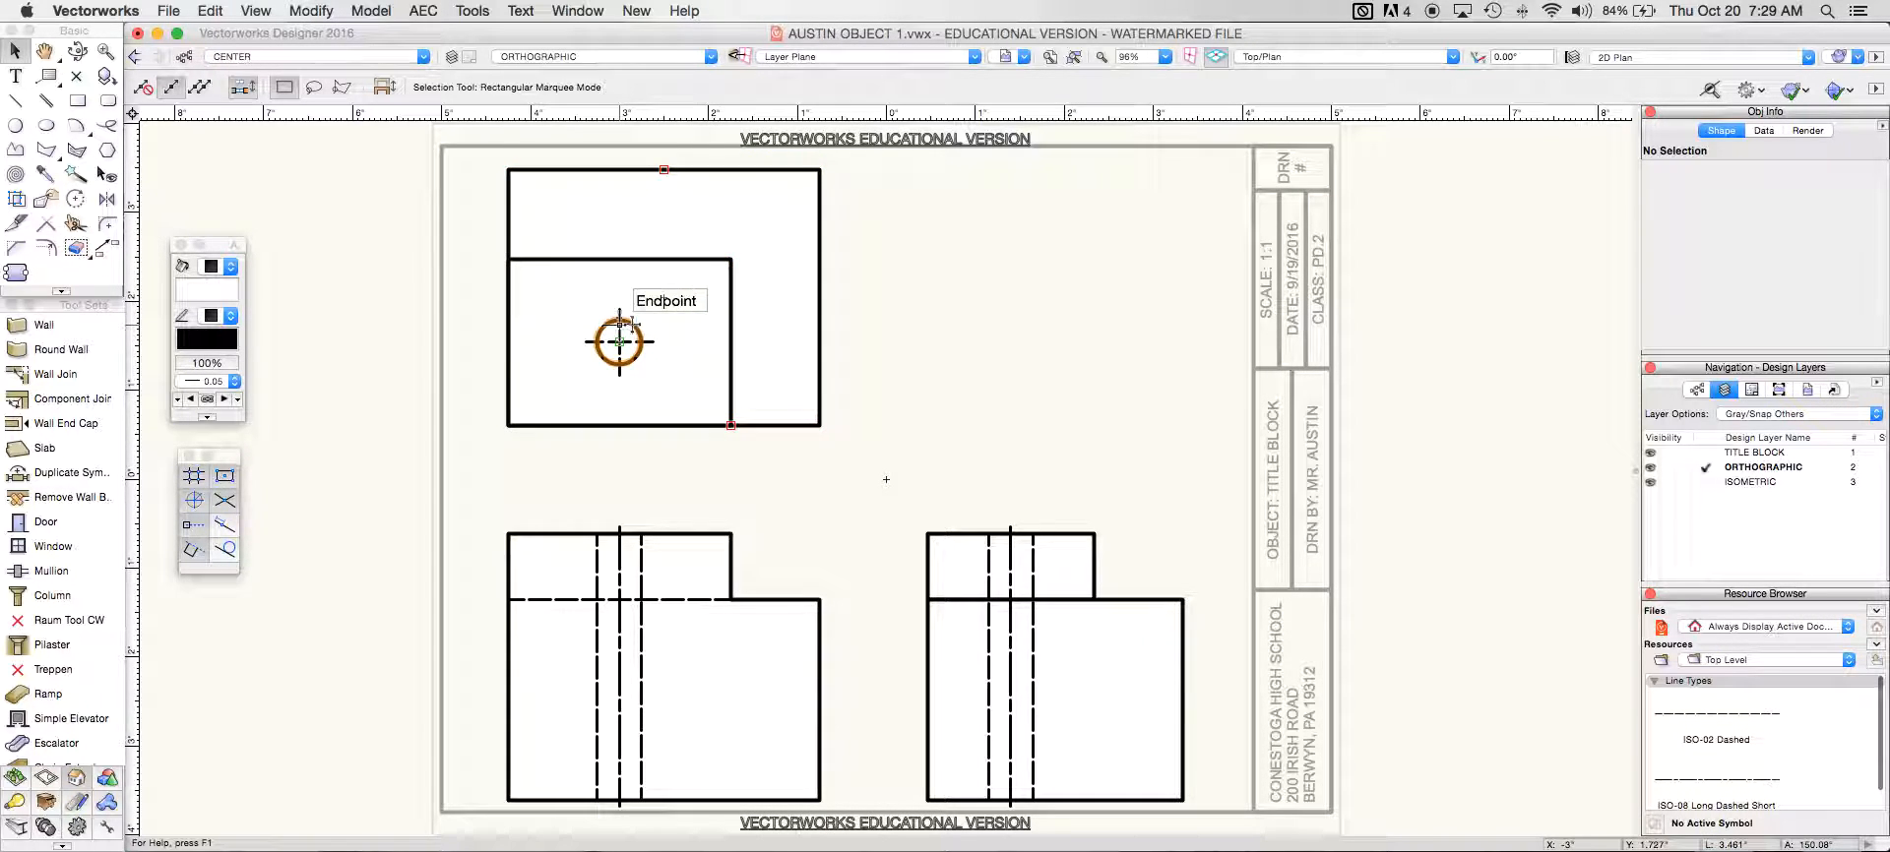
- Copy the two rectangles and the circle of the top view, with interactive scaling disabled for the Selection tool
{"action": "left_click", "coordinate": [577, 170]}
{"action": "left_click", "coordinate": [576, 259], "text": "shift"}
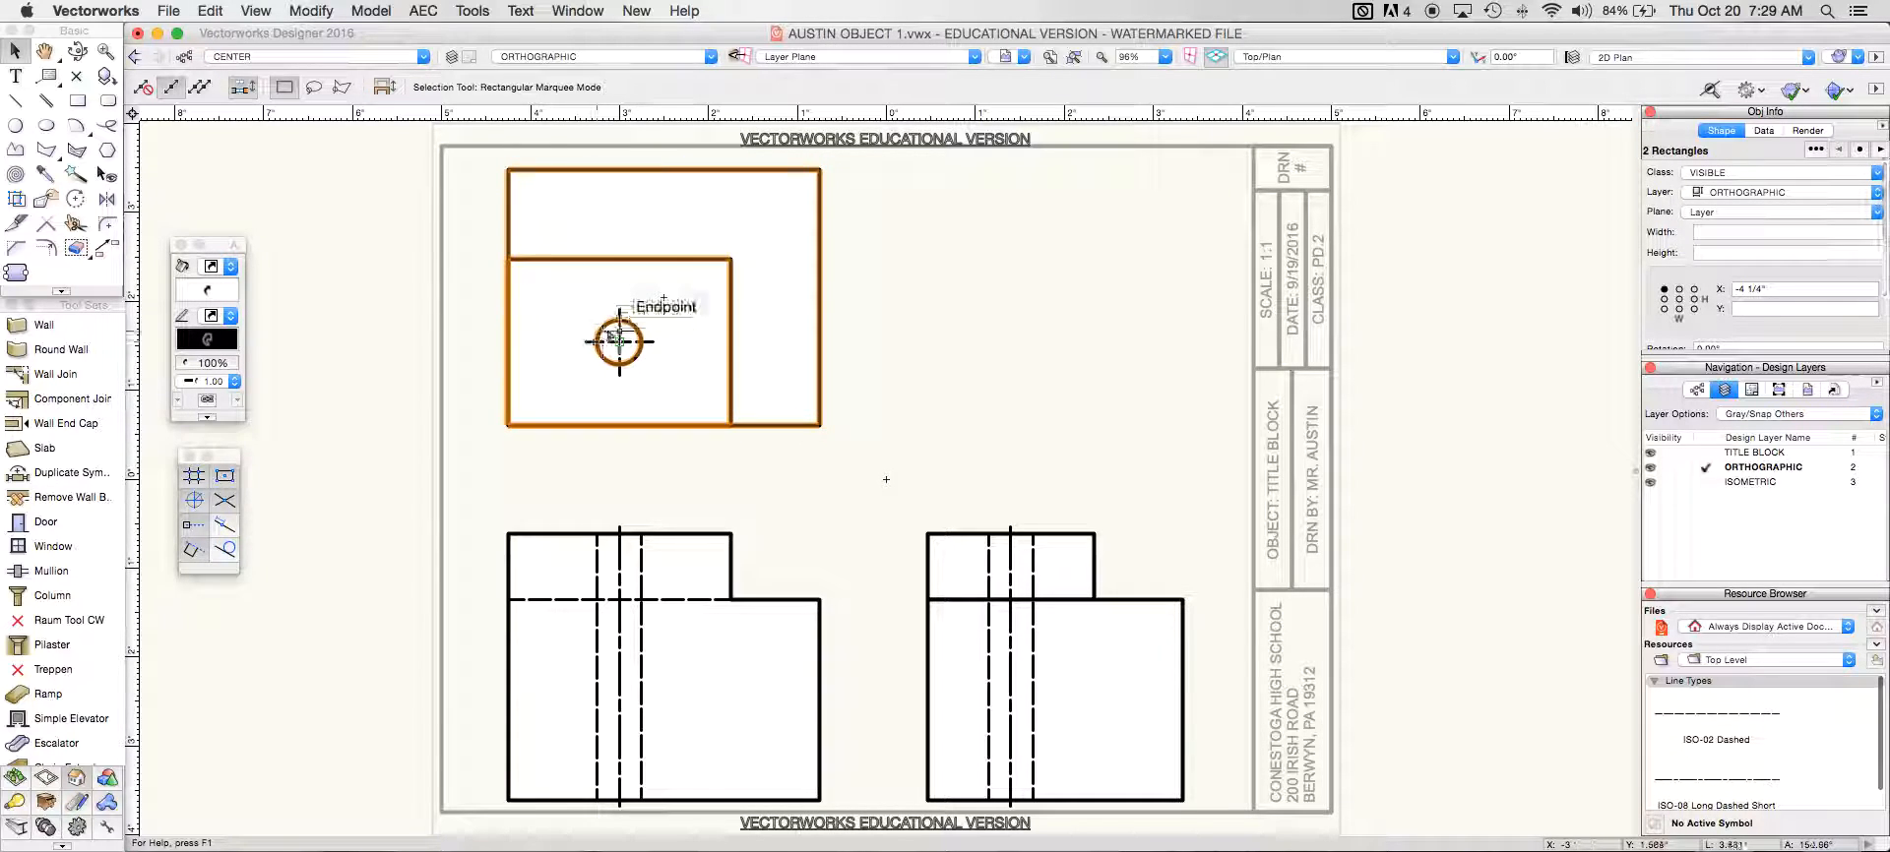
{"action": "left_click", "coordinate": [620, 333], "text": "shift"}
{"action": "left_click", "coordinate": [143, 88]}
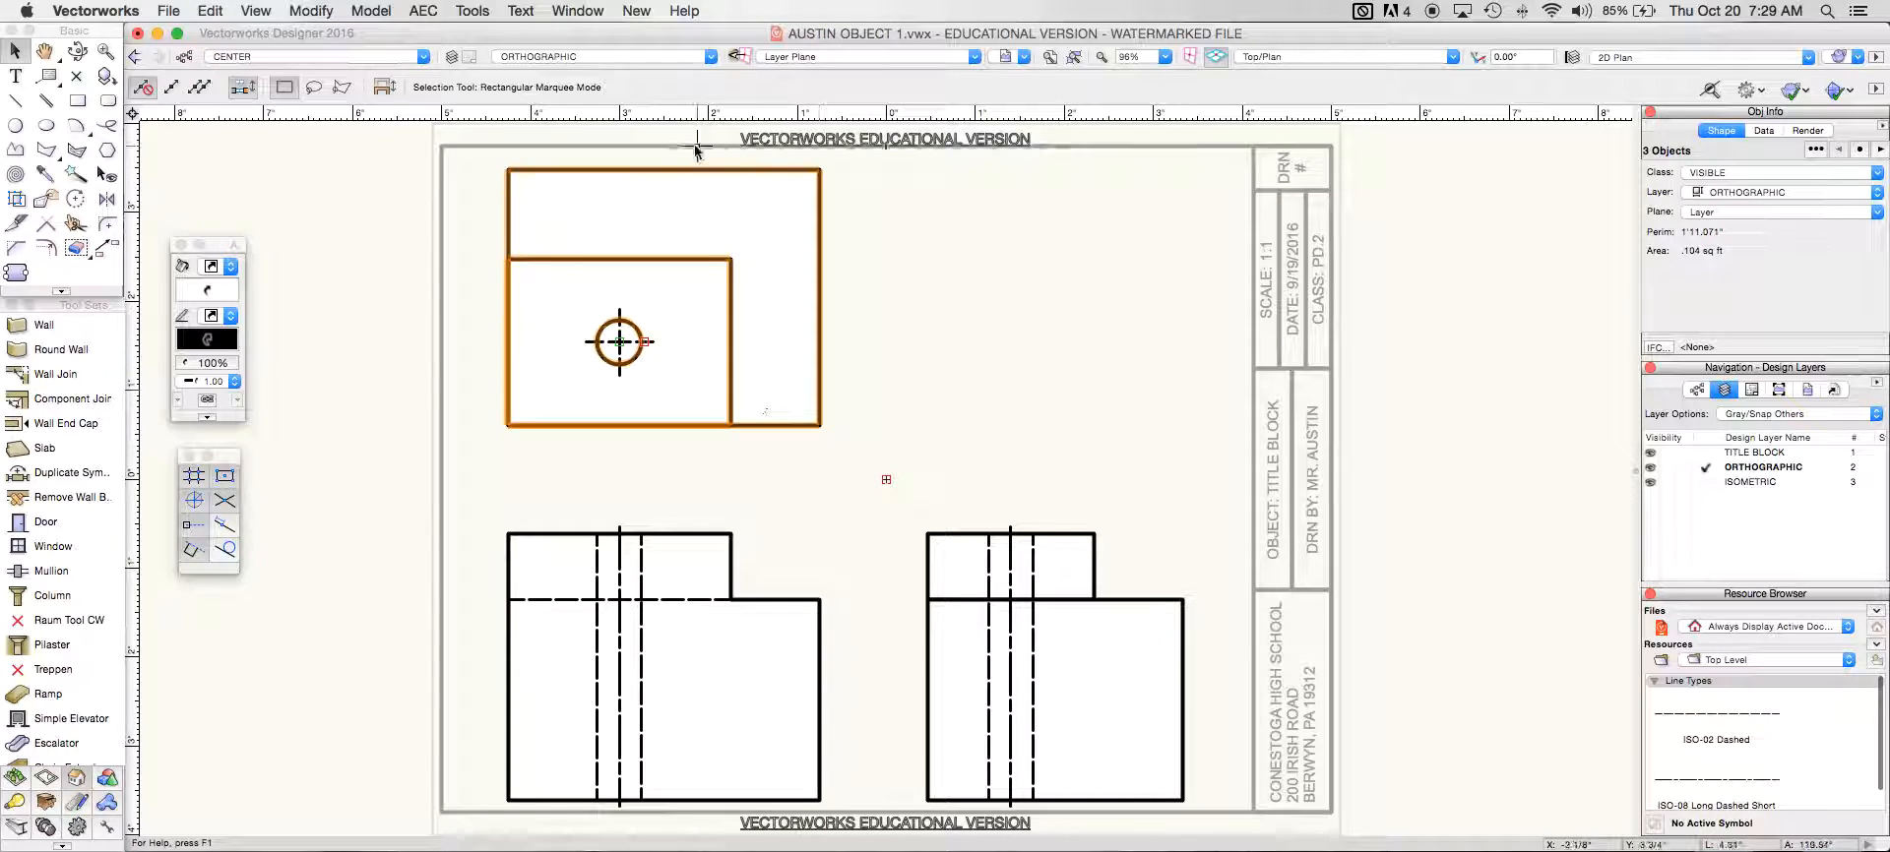
- Paste the copied rectangles and circle onto the ISOMETRIC layer and move them to the empty area beside the top view
{"action": "left_click", "coordinate": [656, 57]}
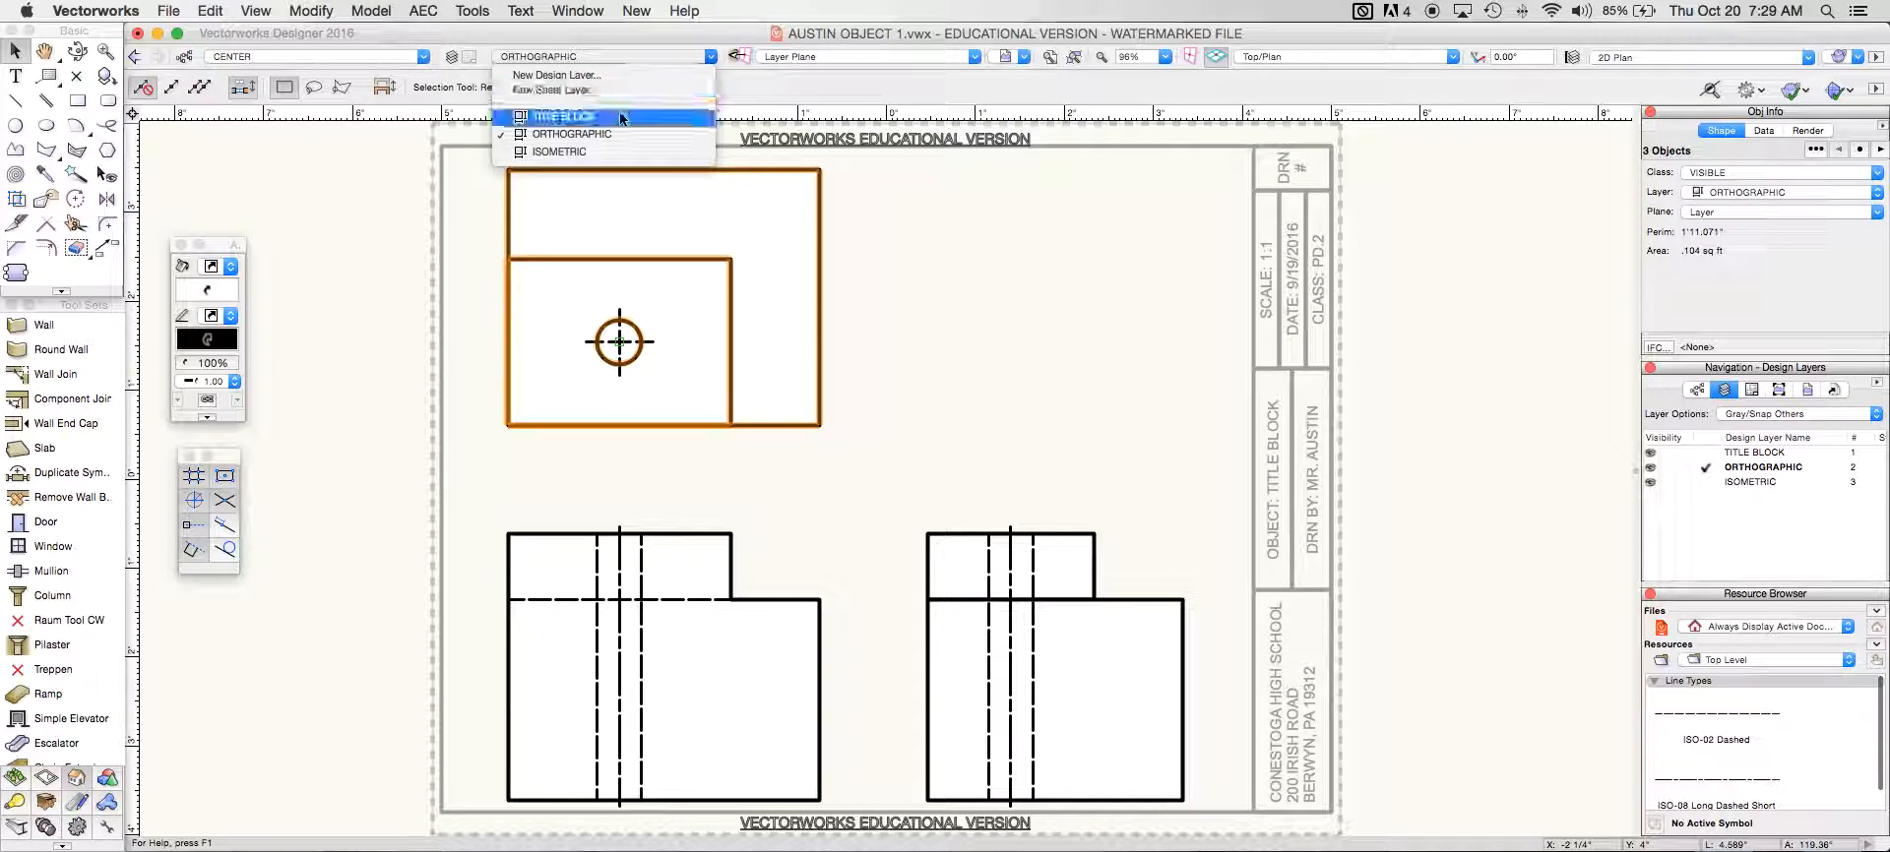
{"action": "left_click", "coordinate": [610, 147]}
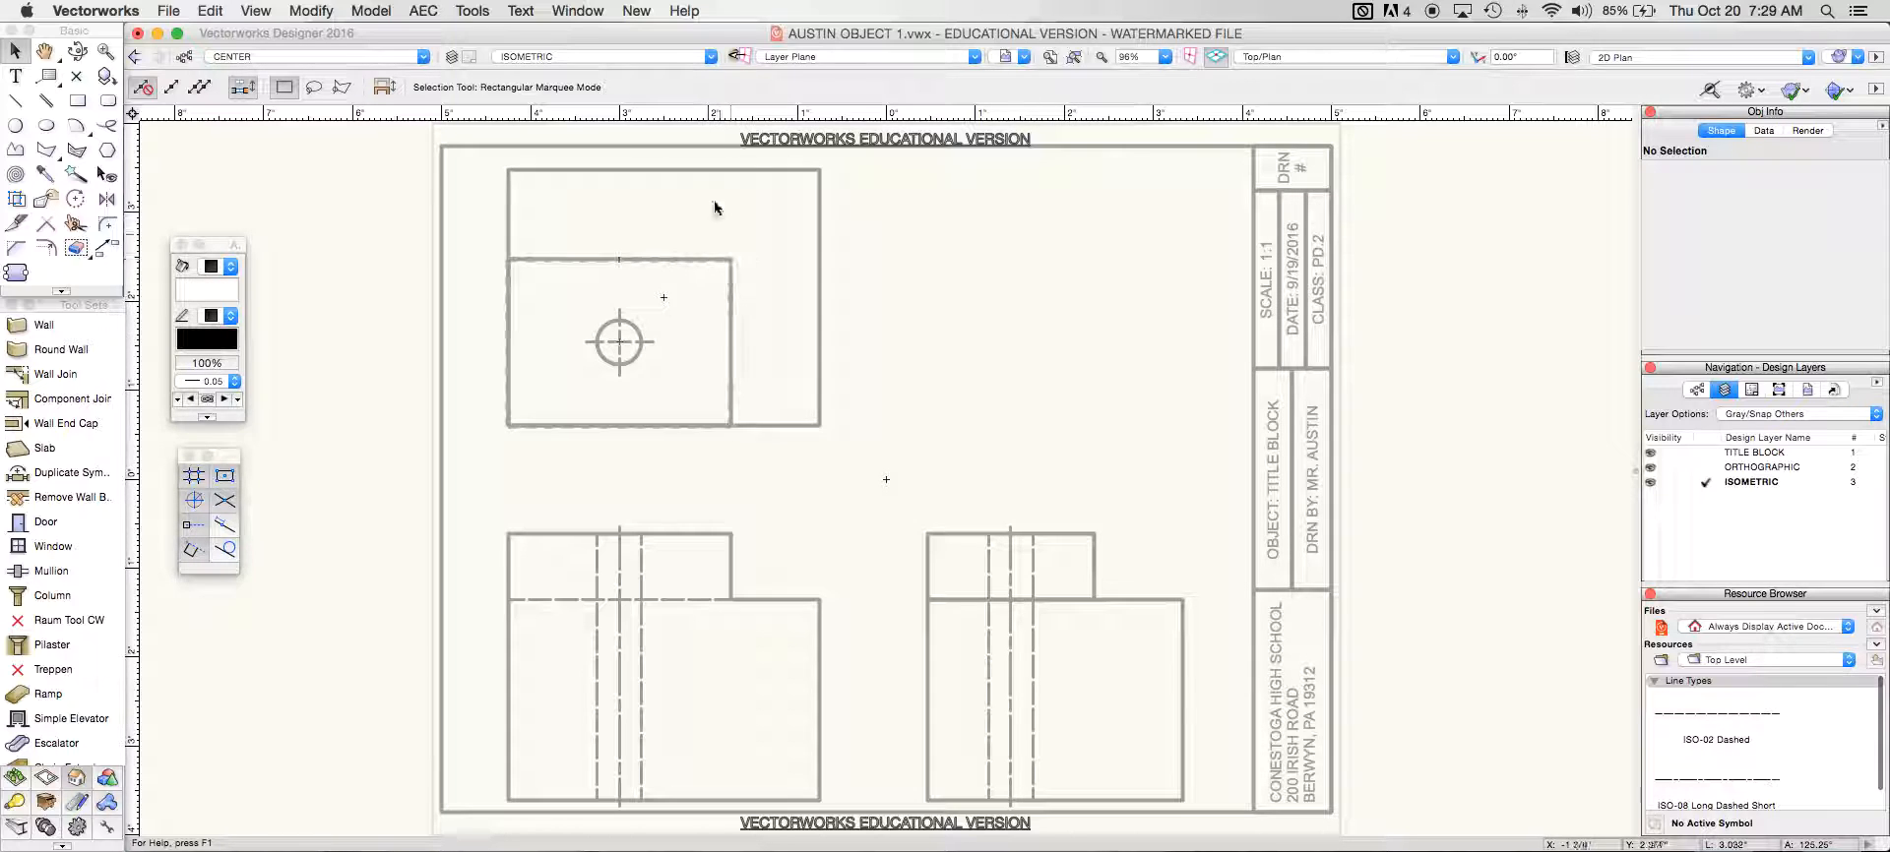
{"action": "left_click", "coordinate": [1264, 59]}
{"action": "left_click", "coordinate": [1278, 55]}
{"action": "key", "text": "super+v"}
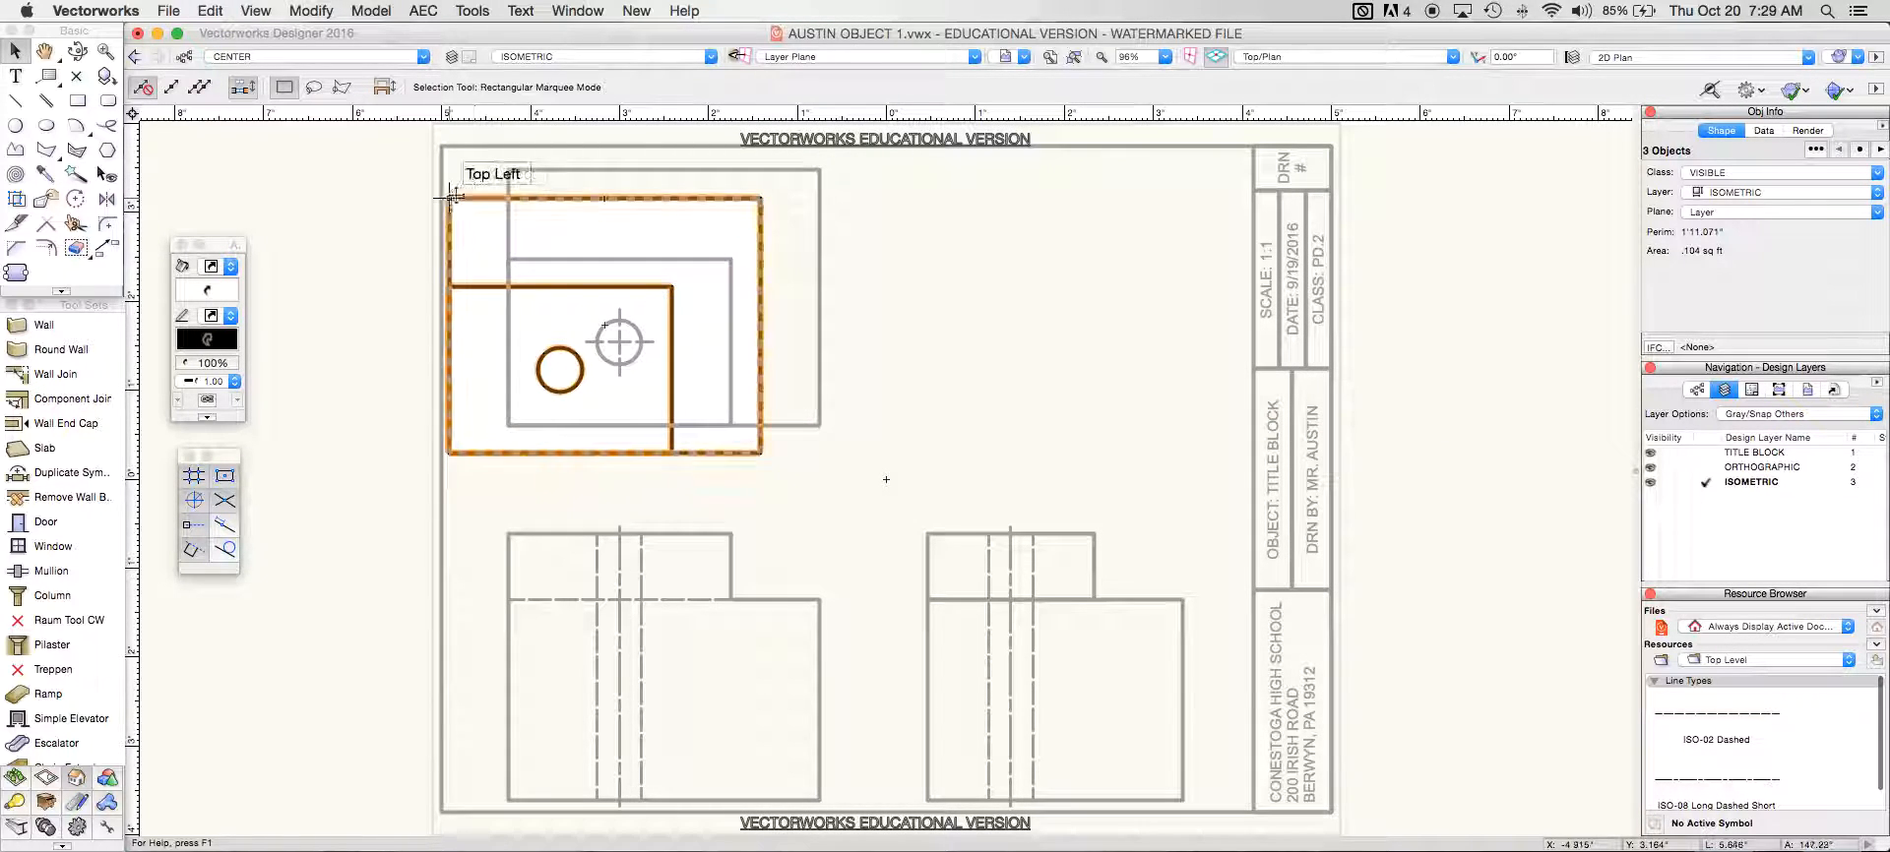
{"action": "left_click_drag", "start_coordinate": [449, 199], "coordinate": [897, 212]}
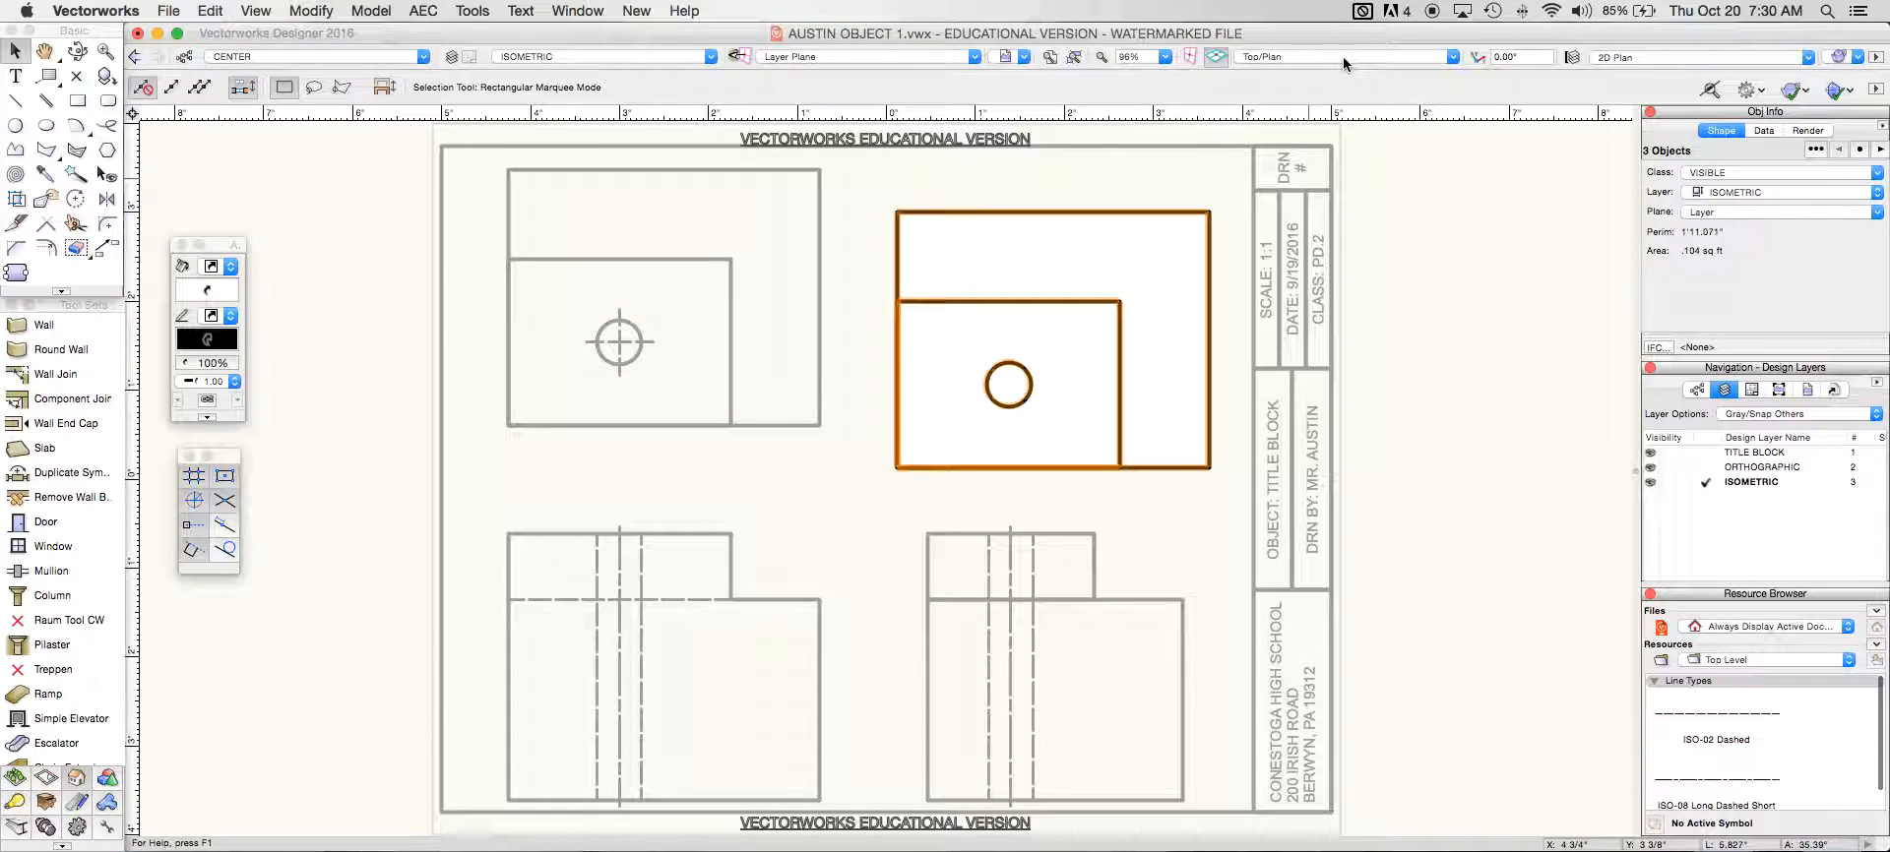
{"action": "left_click", "coordinate": [1190, 173]}
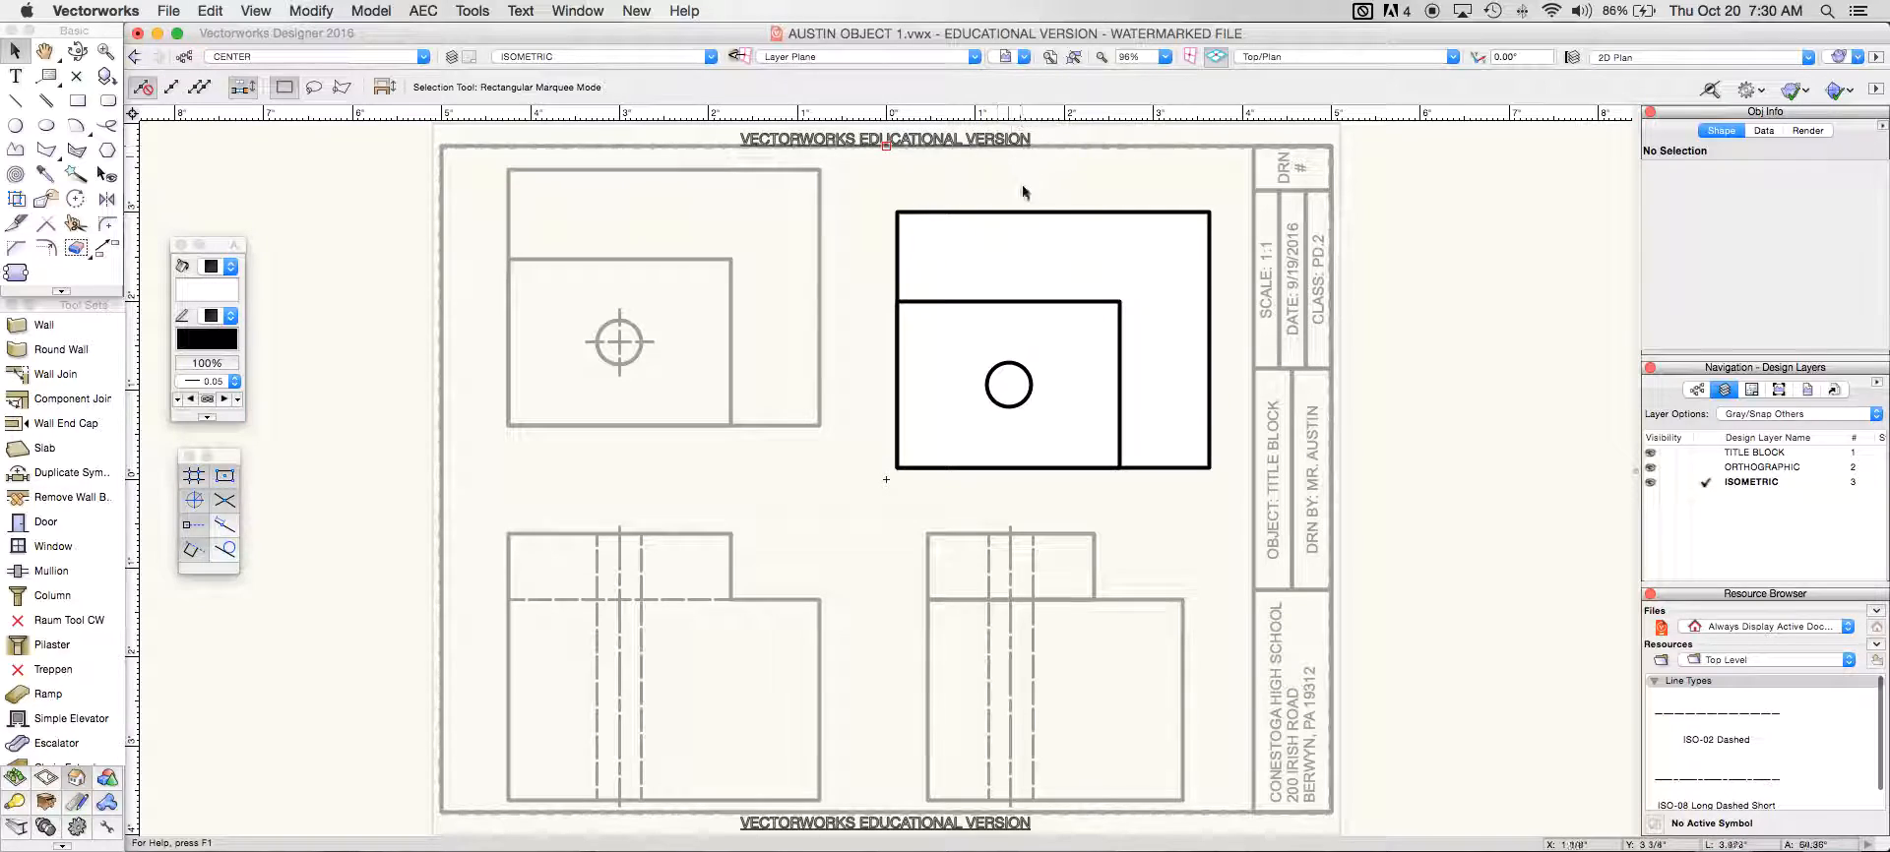
- Extrude the large outer rectangle by 2.25 inches
{"action": "left_click", "coordinate": [1052, 210]}
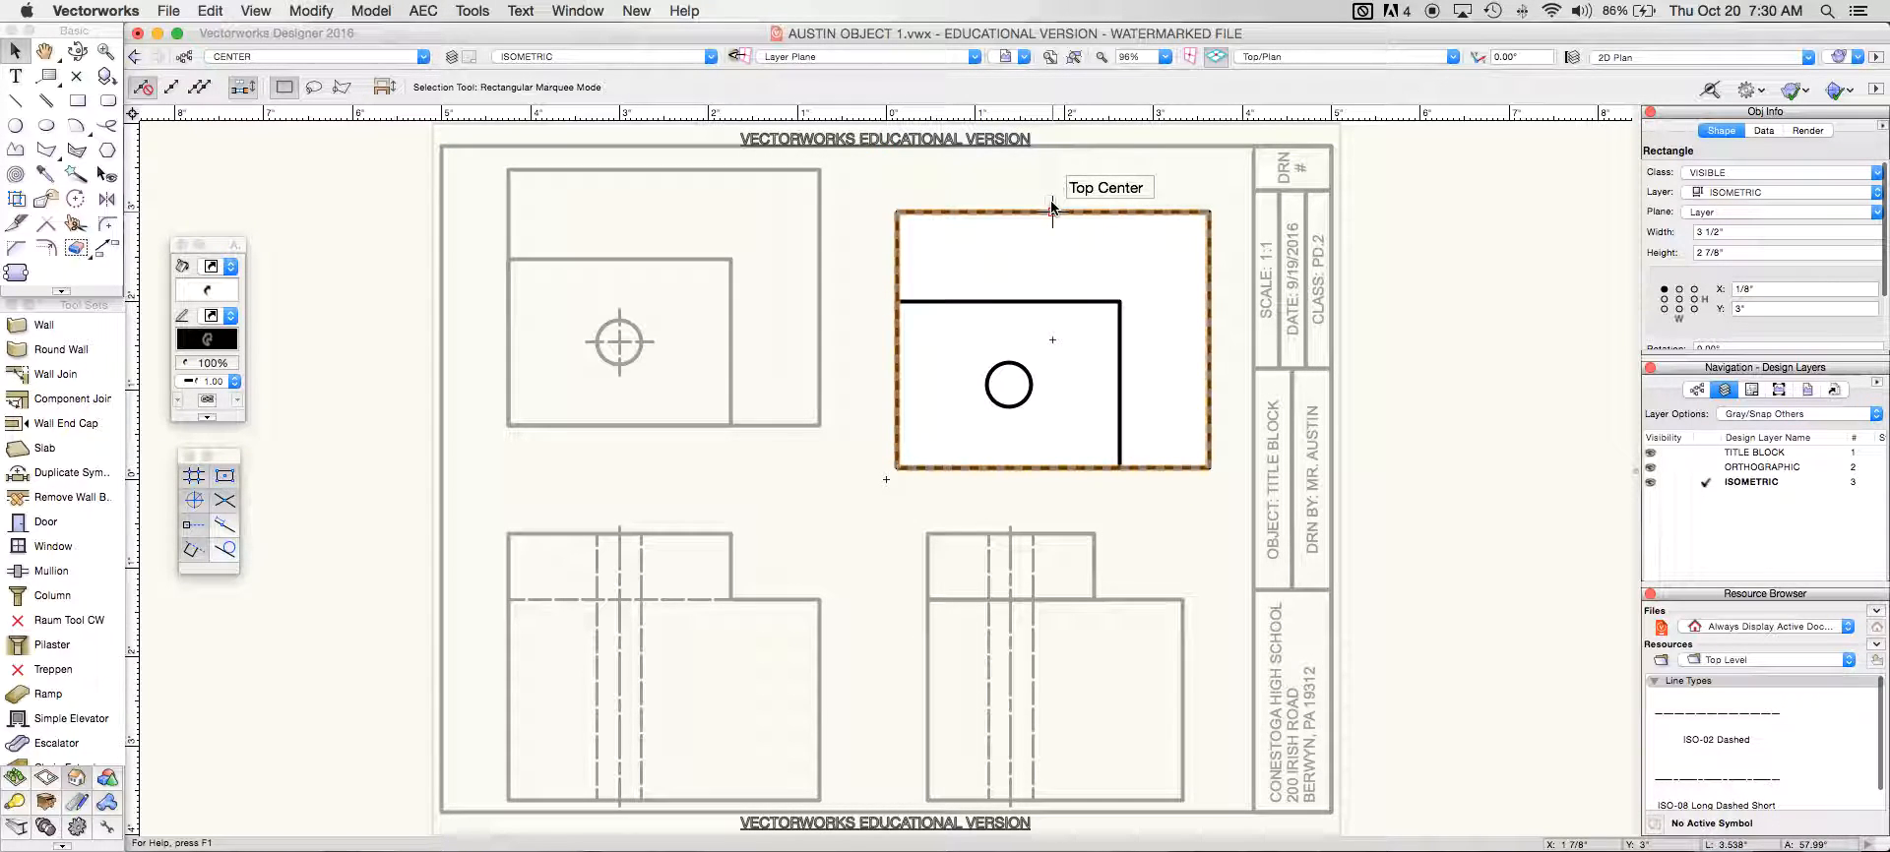
{"action": "key", "text": "super+e"}
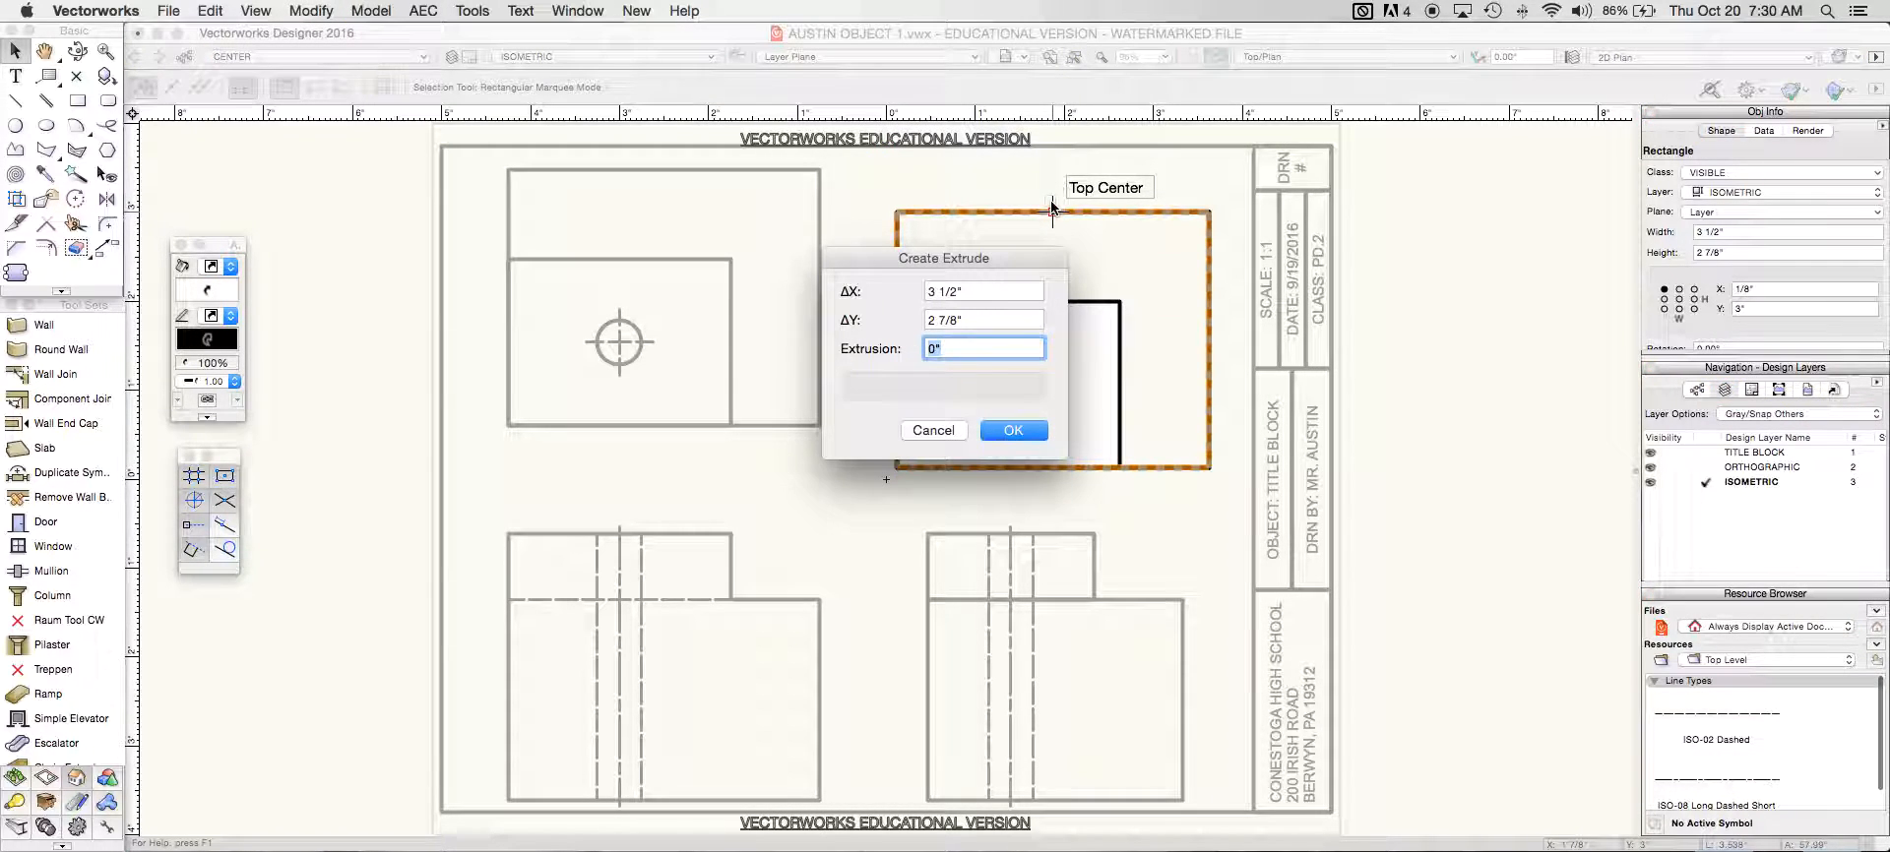
{"action": "type", "text": "2.25"}
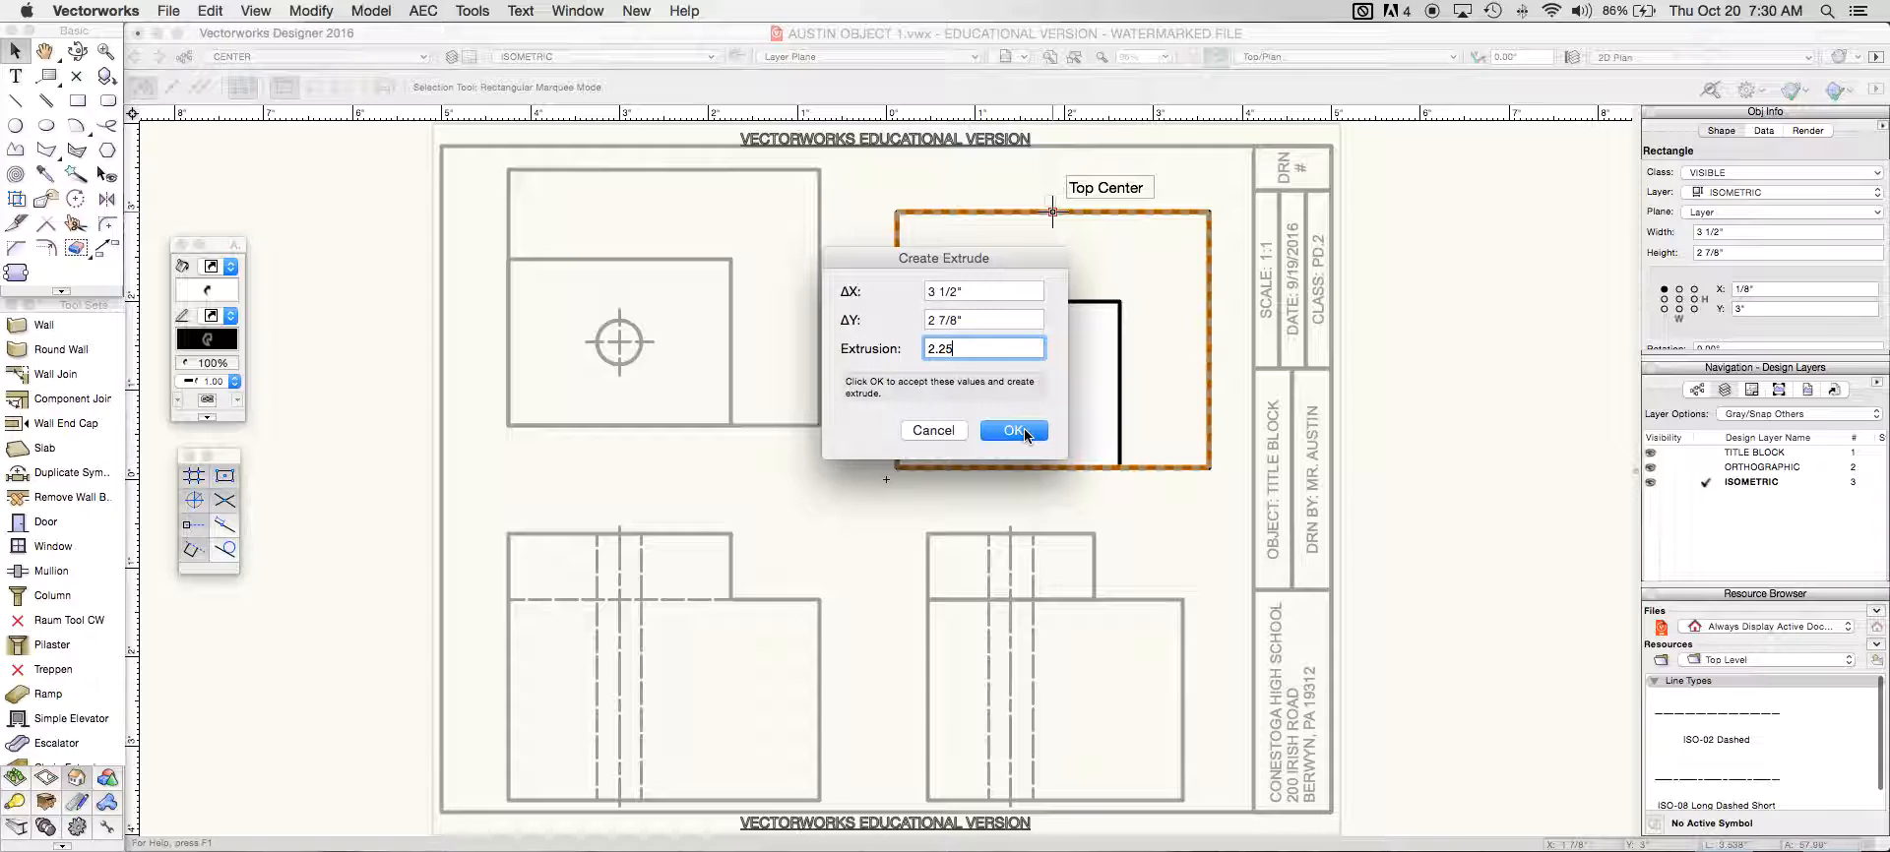
{"action": "left_click", "coordinate": [1014, 431]}
- Extrude the smaller inner rectangle by 3 inches
{"action": "left_click", "coordinate": [1100, 302]}
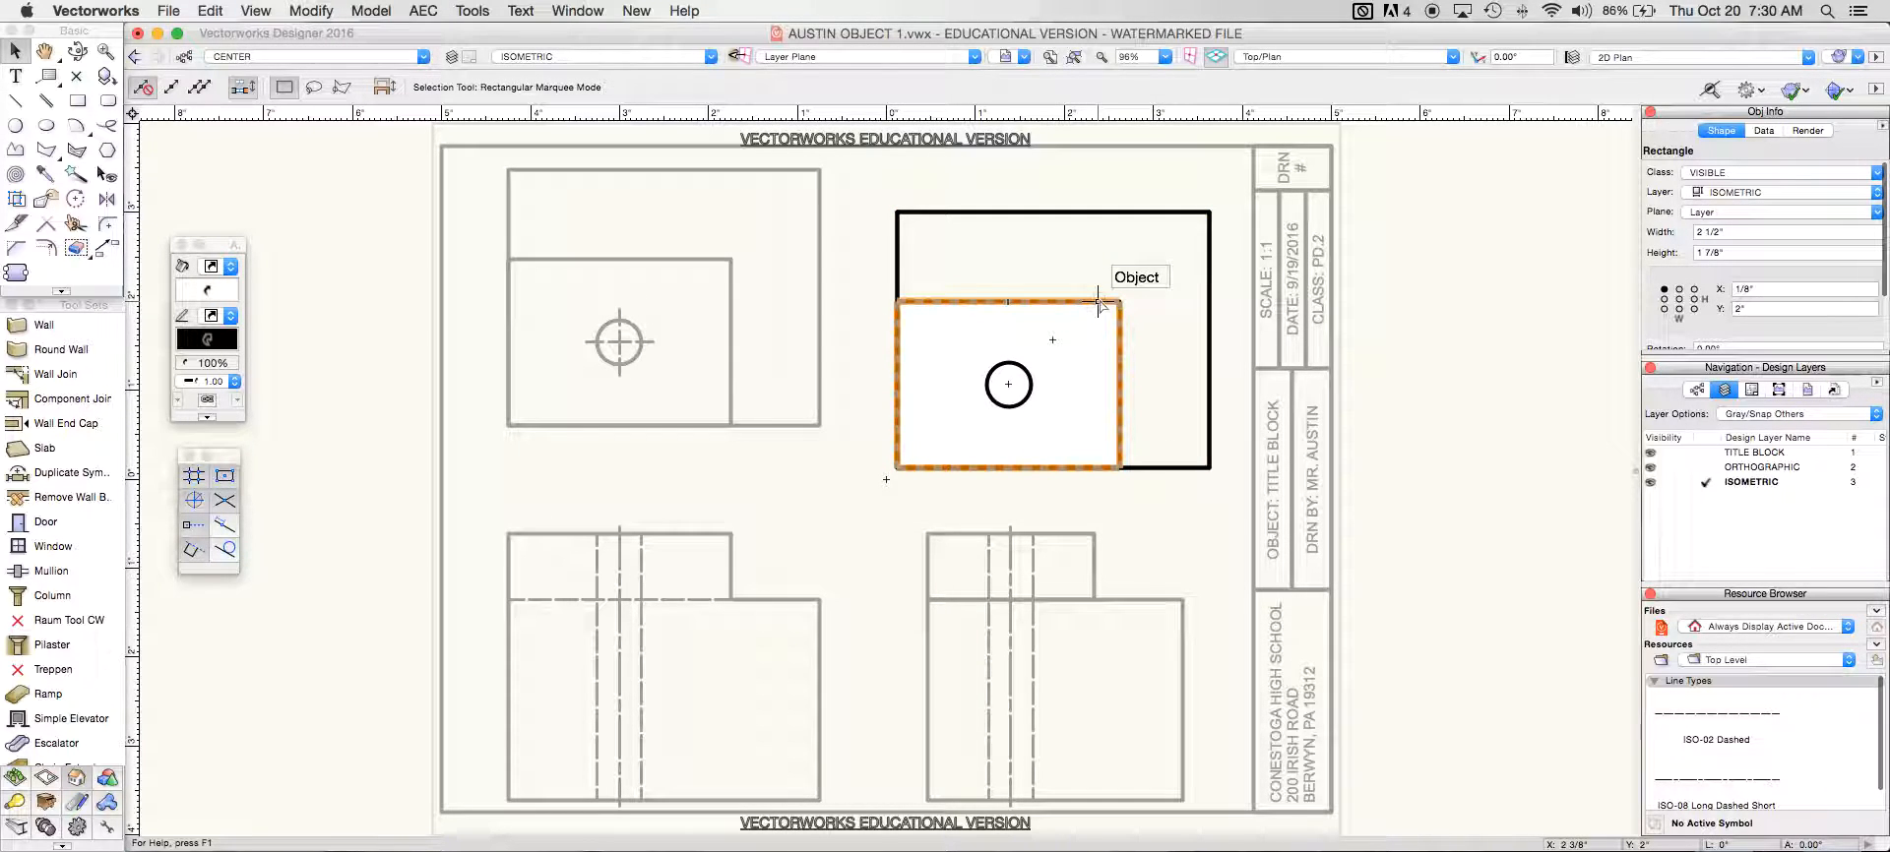
{"action": "key", "text": "super+e"}
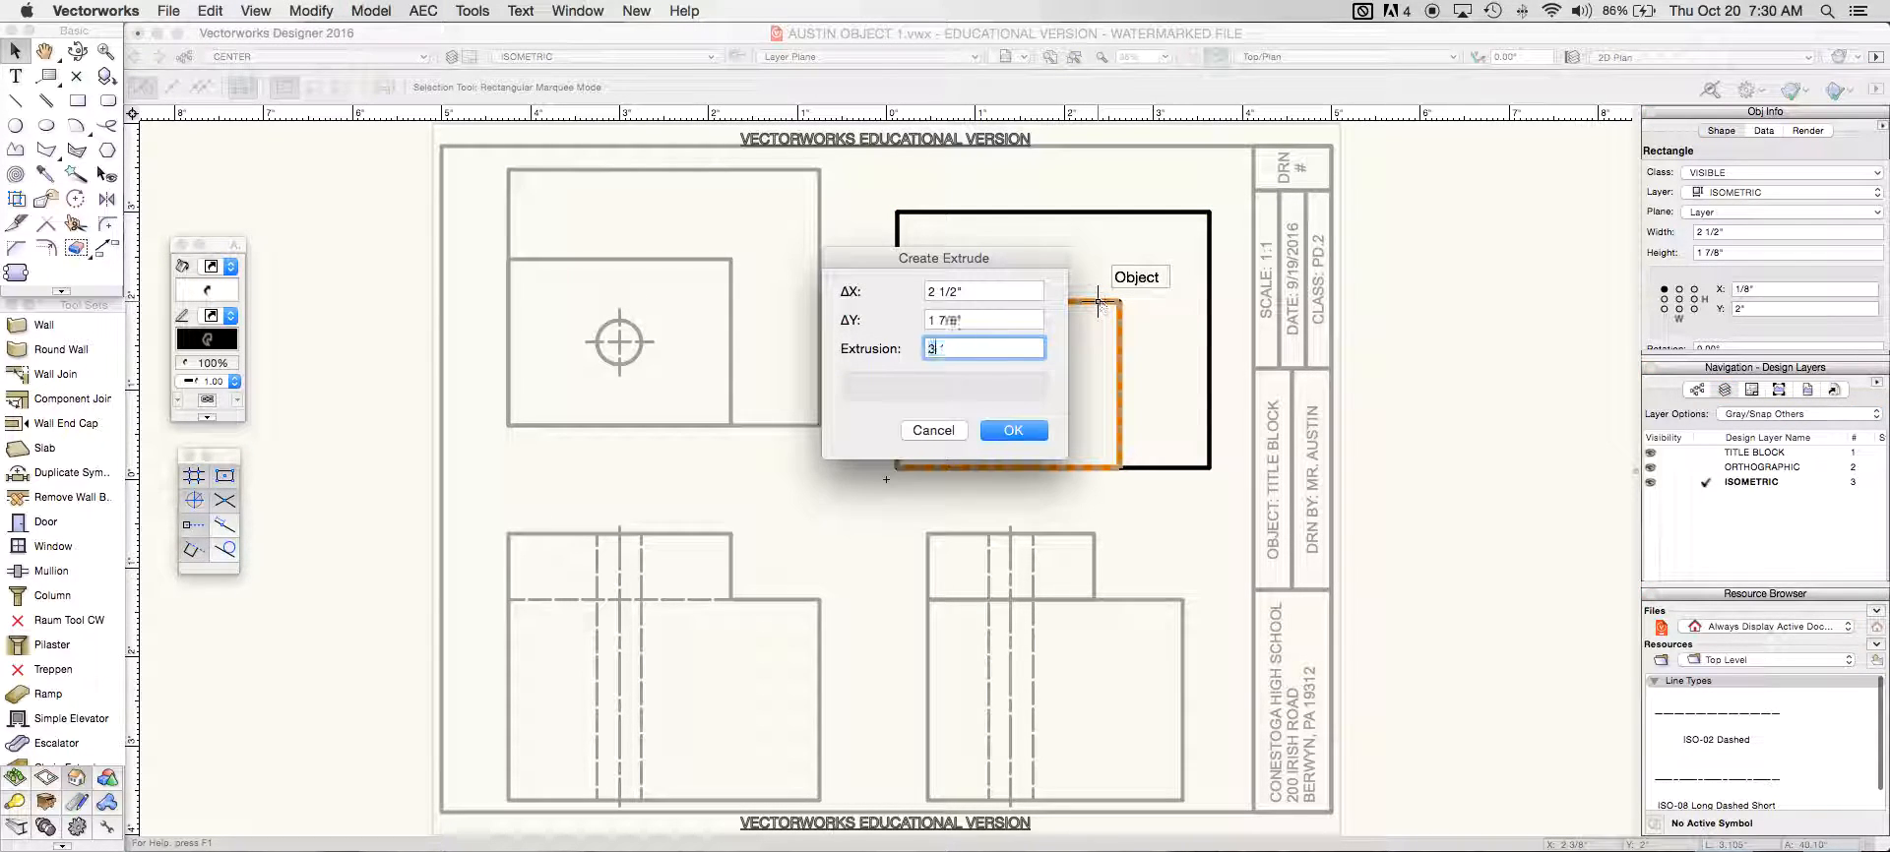
{"action": "type", "text": "3"}
{"action": "key", "text": "Return"}
- Extrude the circle inside the smaller rectangle by 3 inches
{"action": "left_click", "coordinate": [1021, 402]}
{"action": "key", "text": "super+e"}
{"action": "type", "text": "3"}
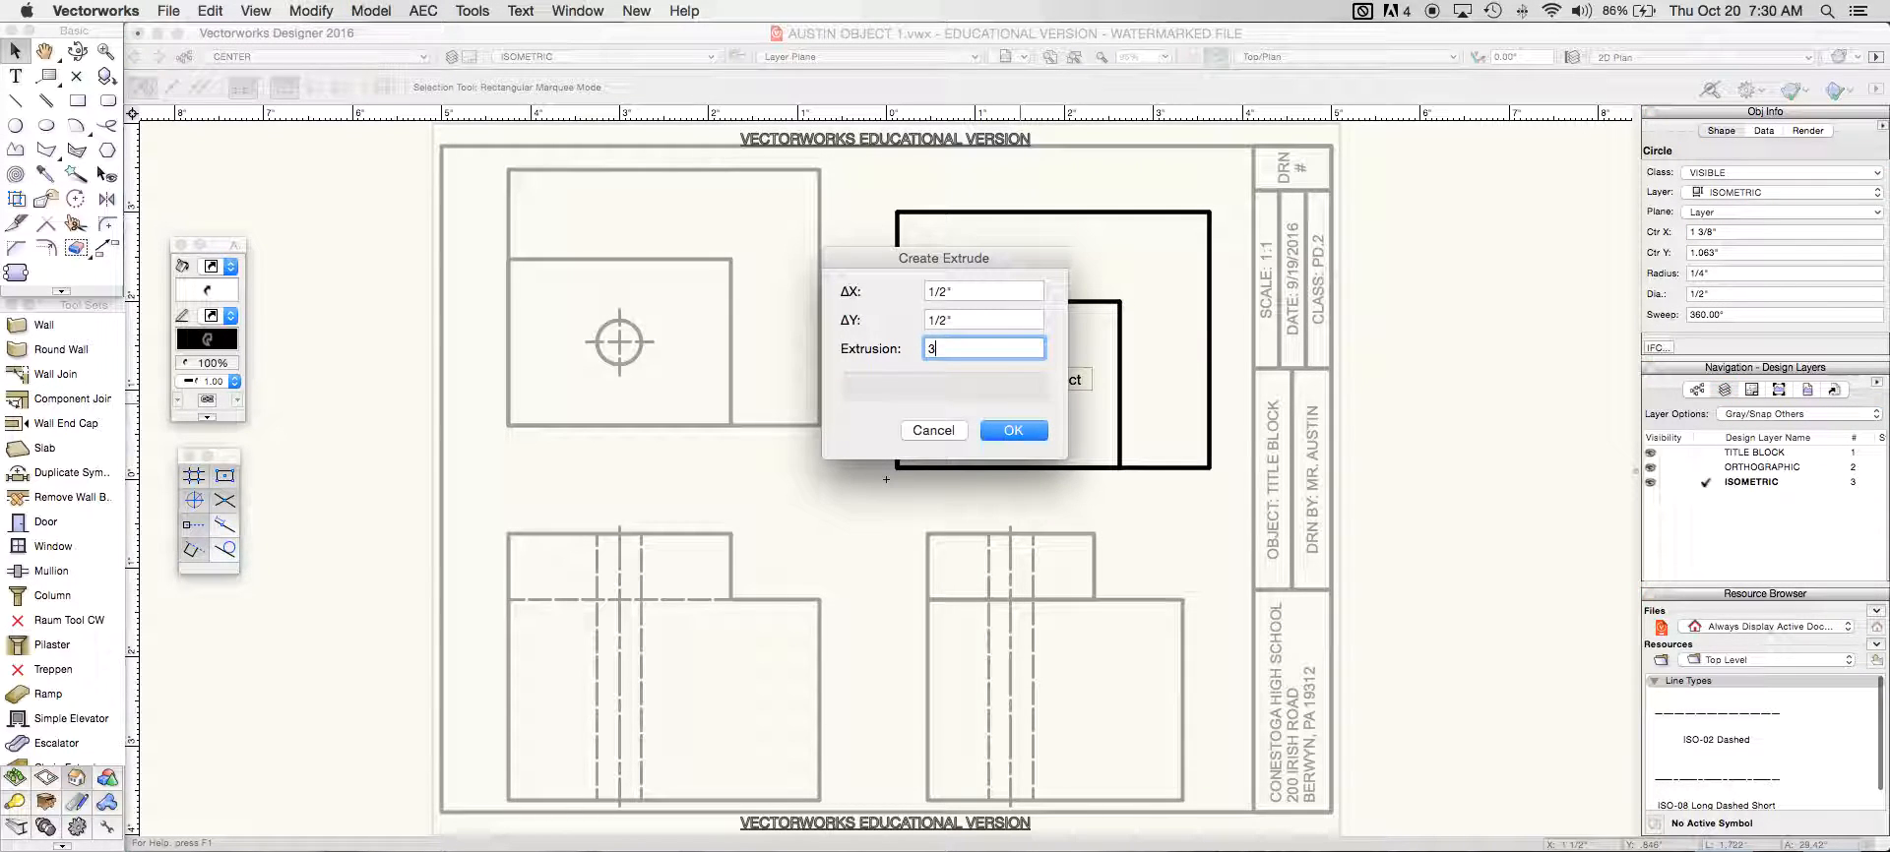
{"action": "key", "text": "Return"}
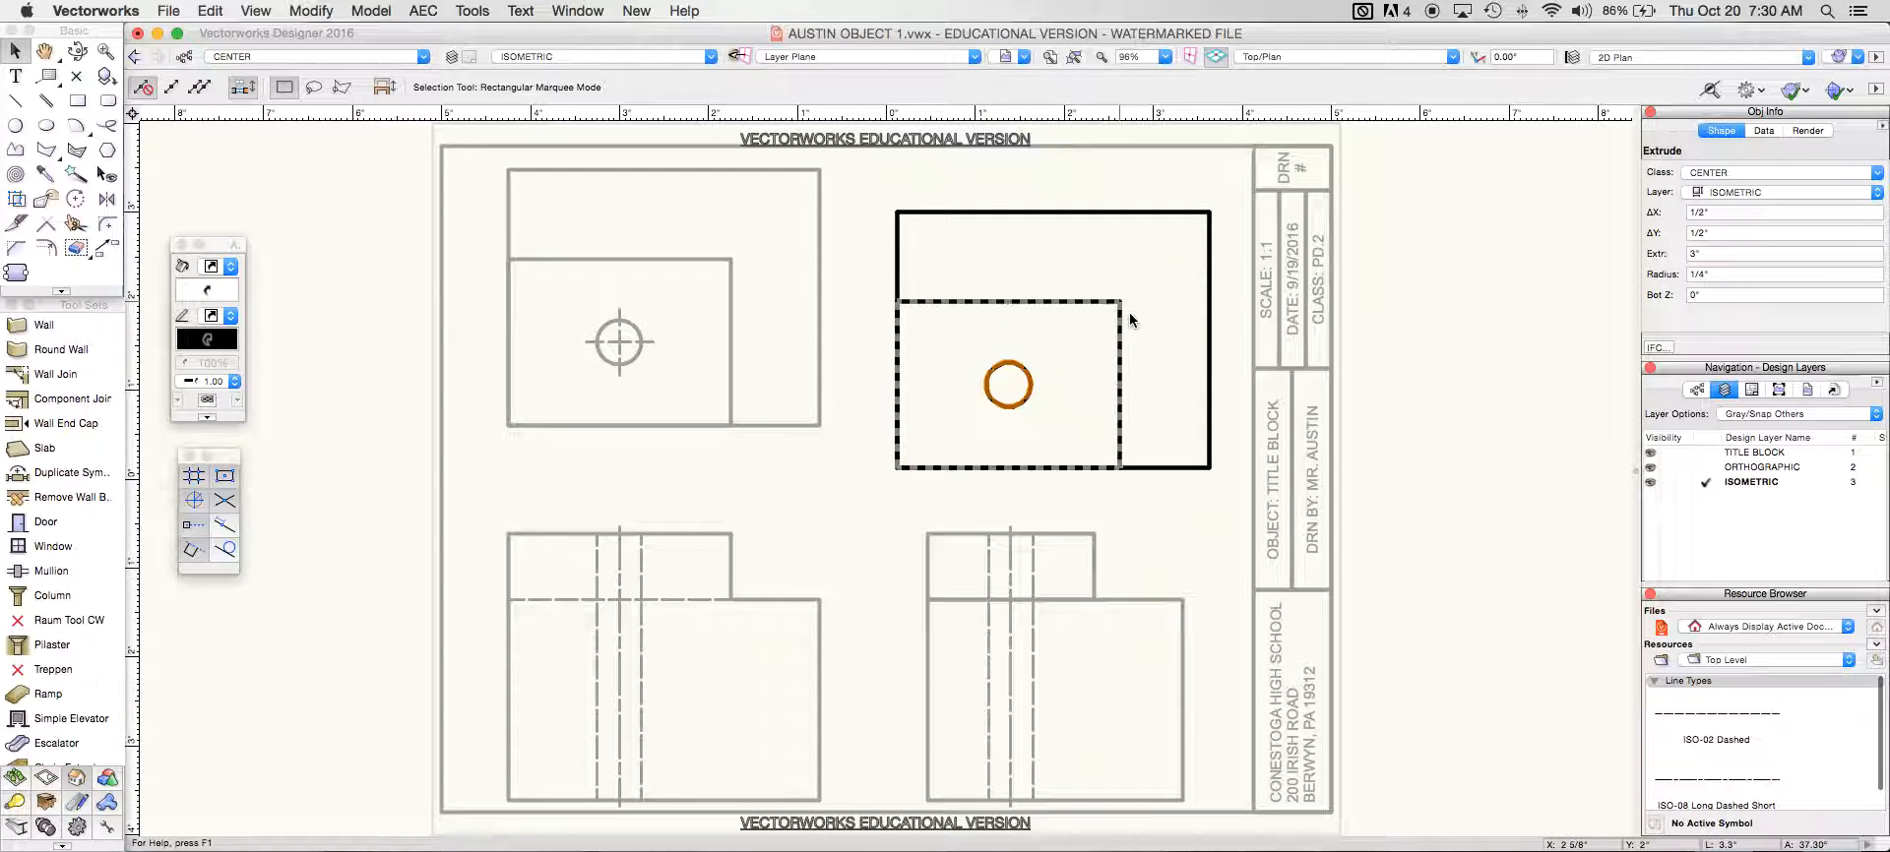
- Switch to the Right Isometric view and combine the two rectangular extrudes with Add Solids
{"action": "key", "text": "super+3"}
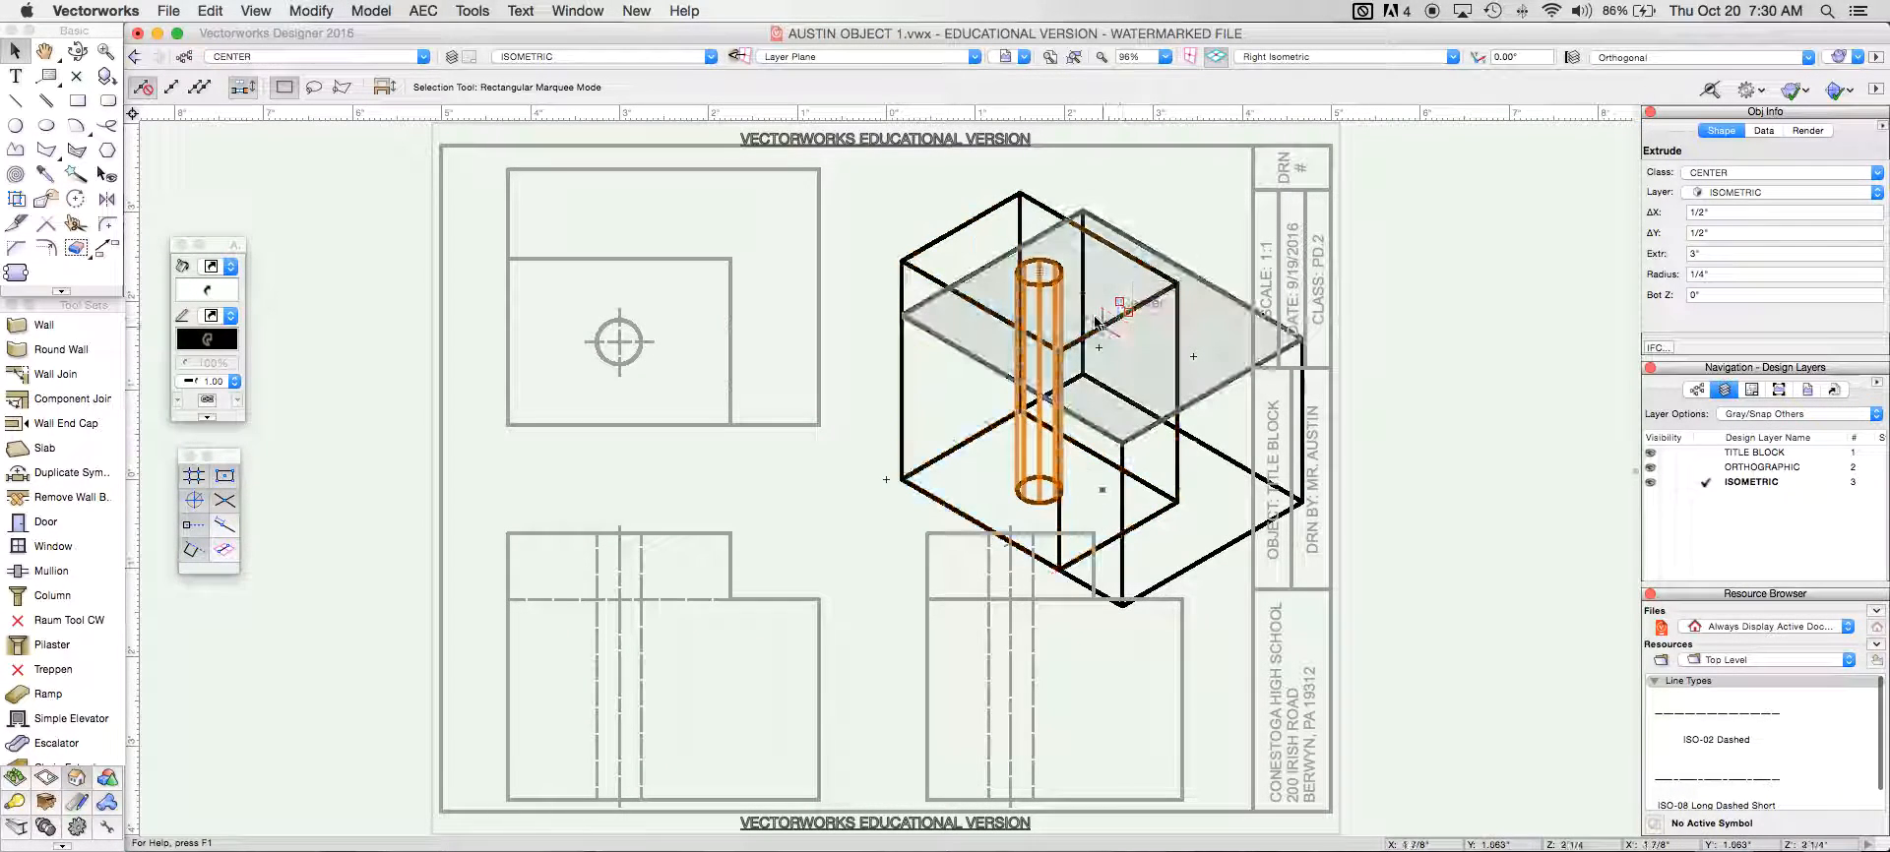
{"action": "left_click", "coordinate": [960, 286]}
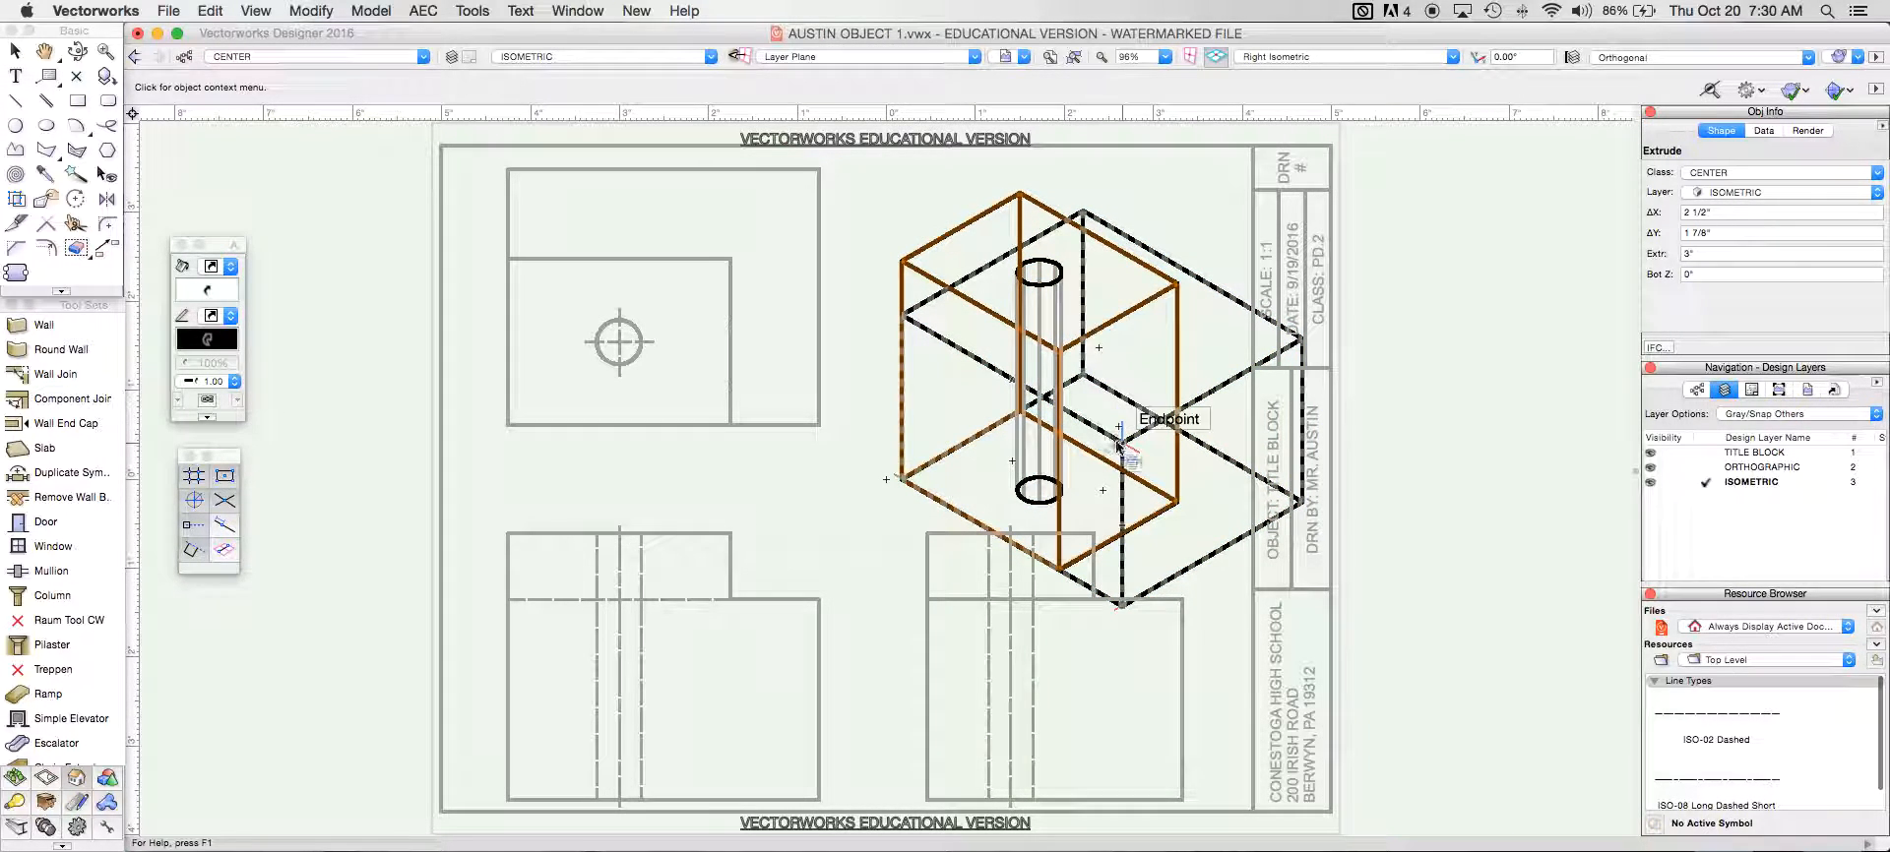
{"action": "left_click", "coordinate": [1236, 376], "text": "shift"}
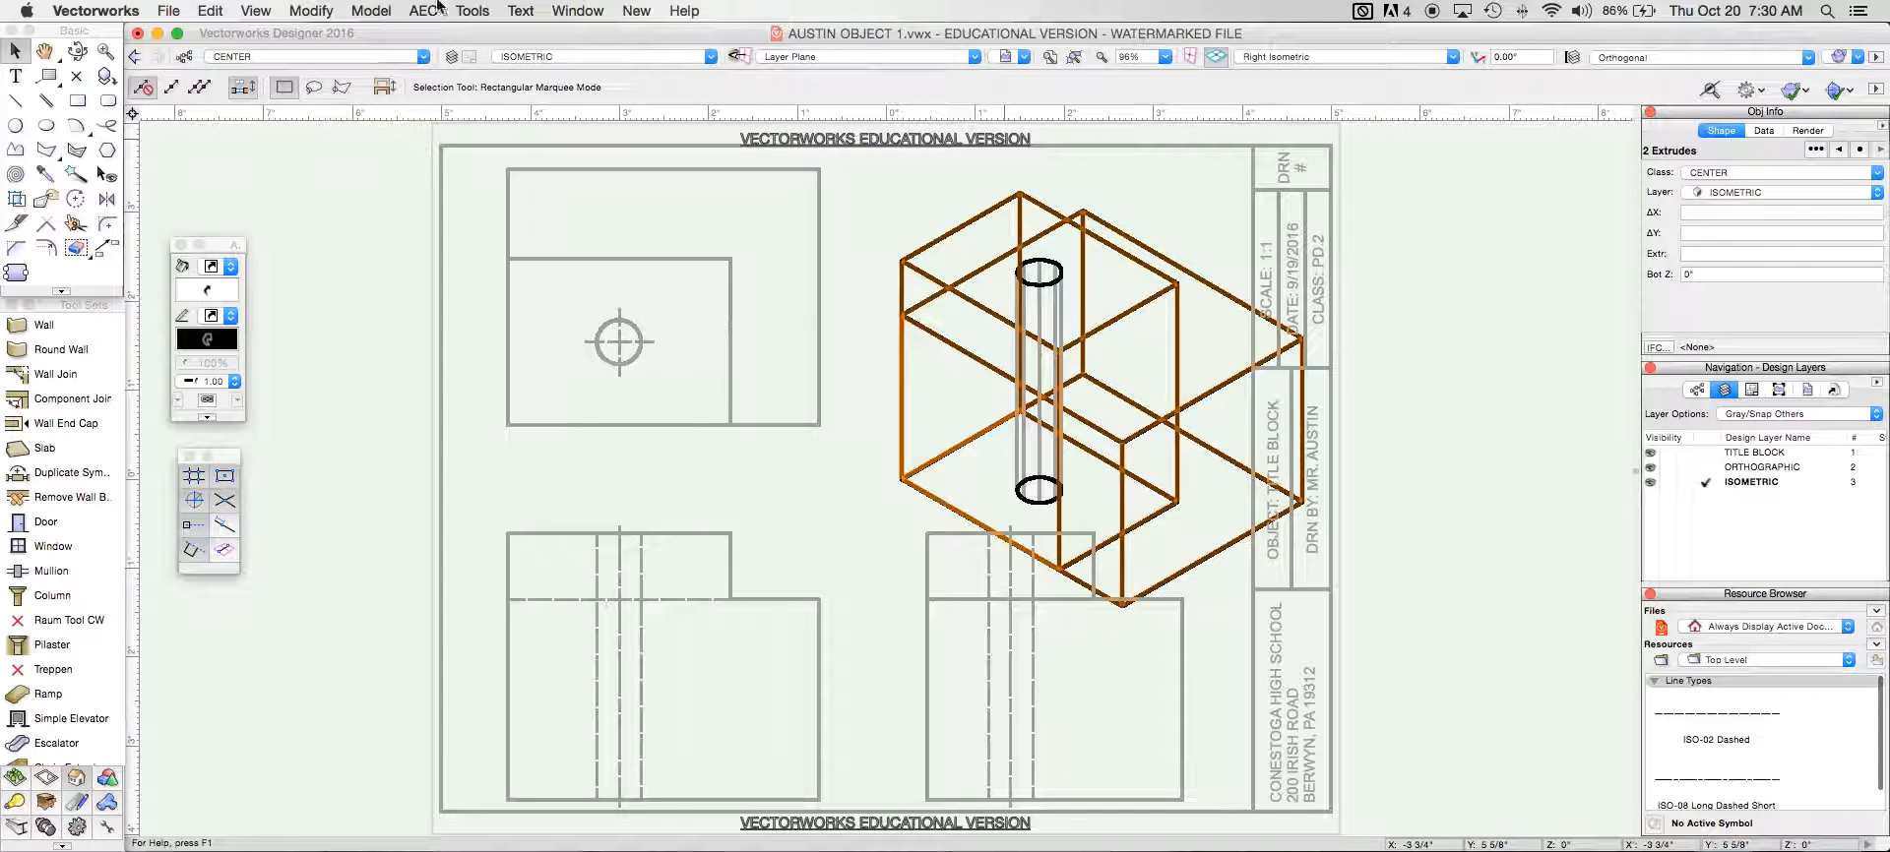
{"action": "left_click", "coordinate": [371, 10]}
{"action": "left_click", "coordinate": [394, 39]}
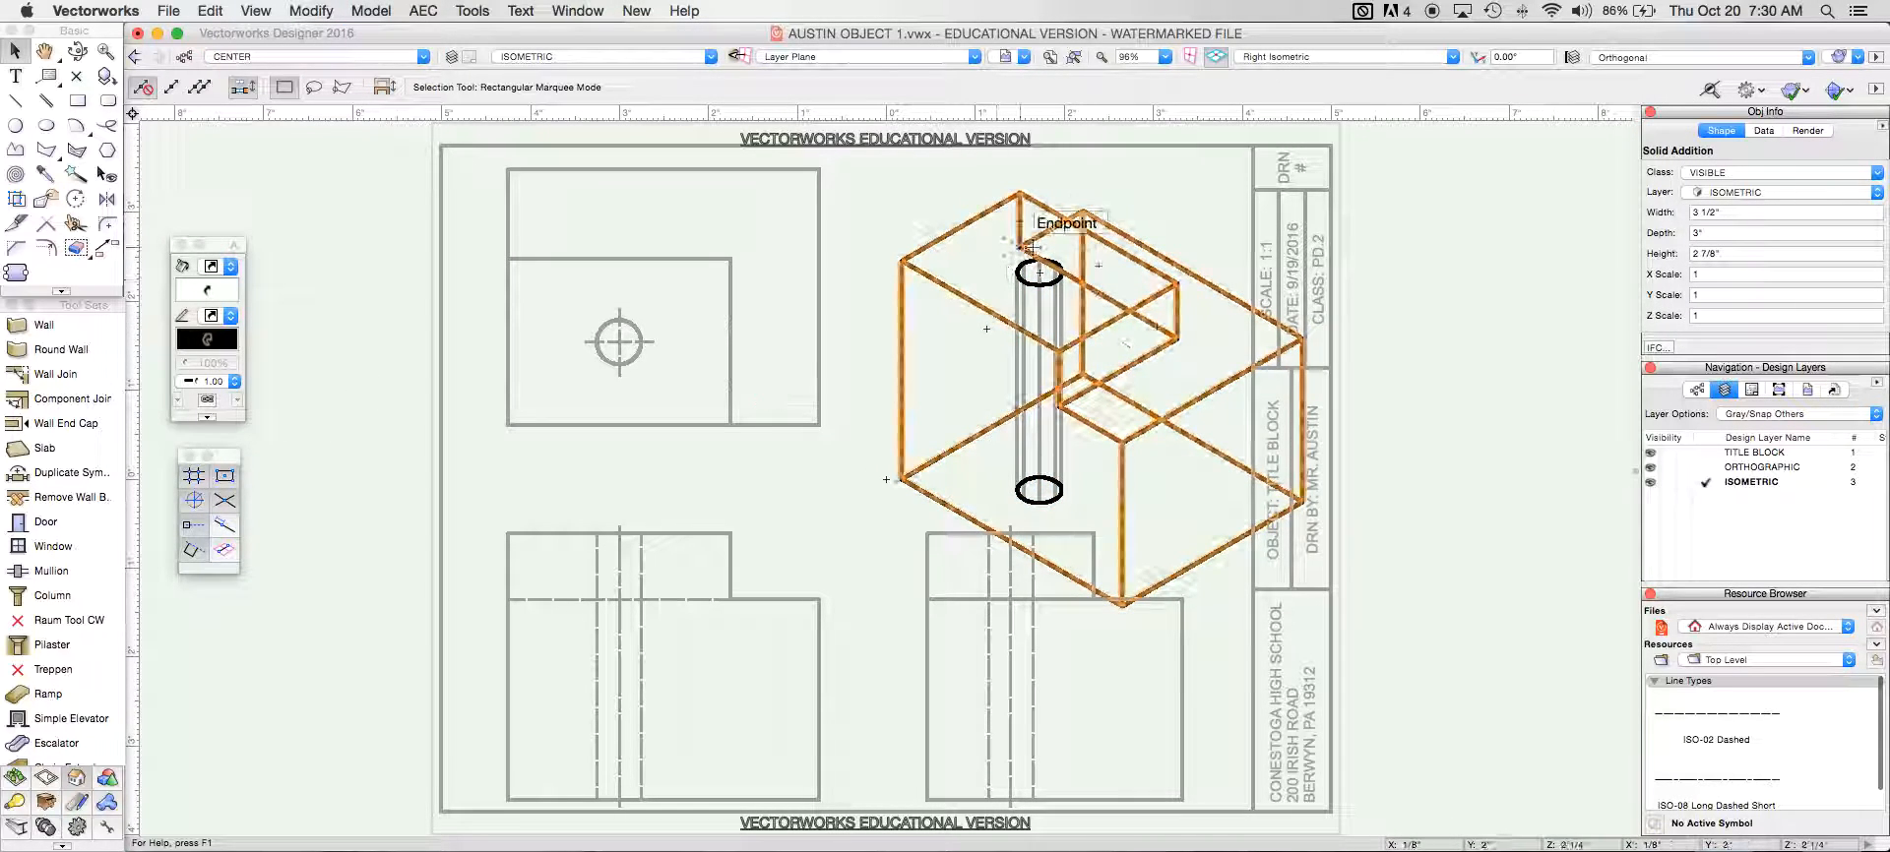
- Subtract the cylinder from the combined block to cut the through hole, without retaining the subtracting object
{"action": "key", "text": "super+z"}
{"action": "left_click", "coordinate": [371, 10]}
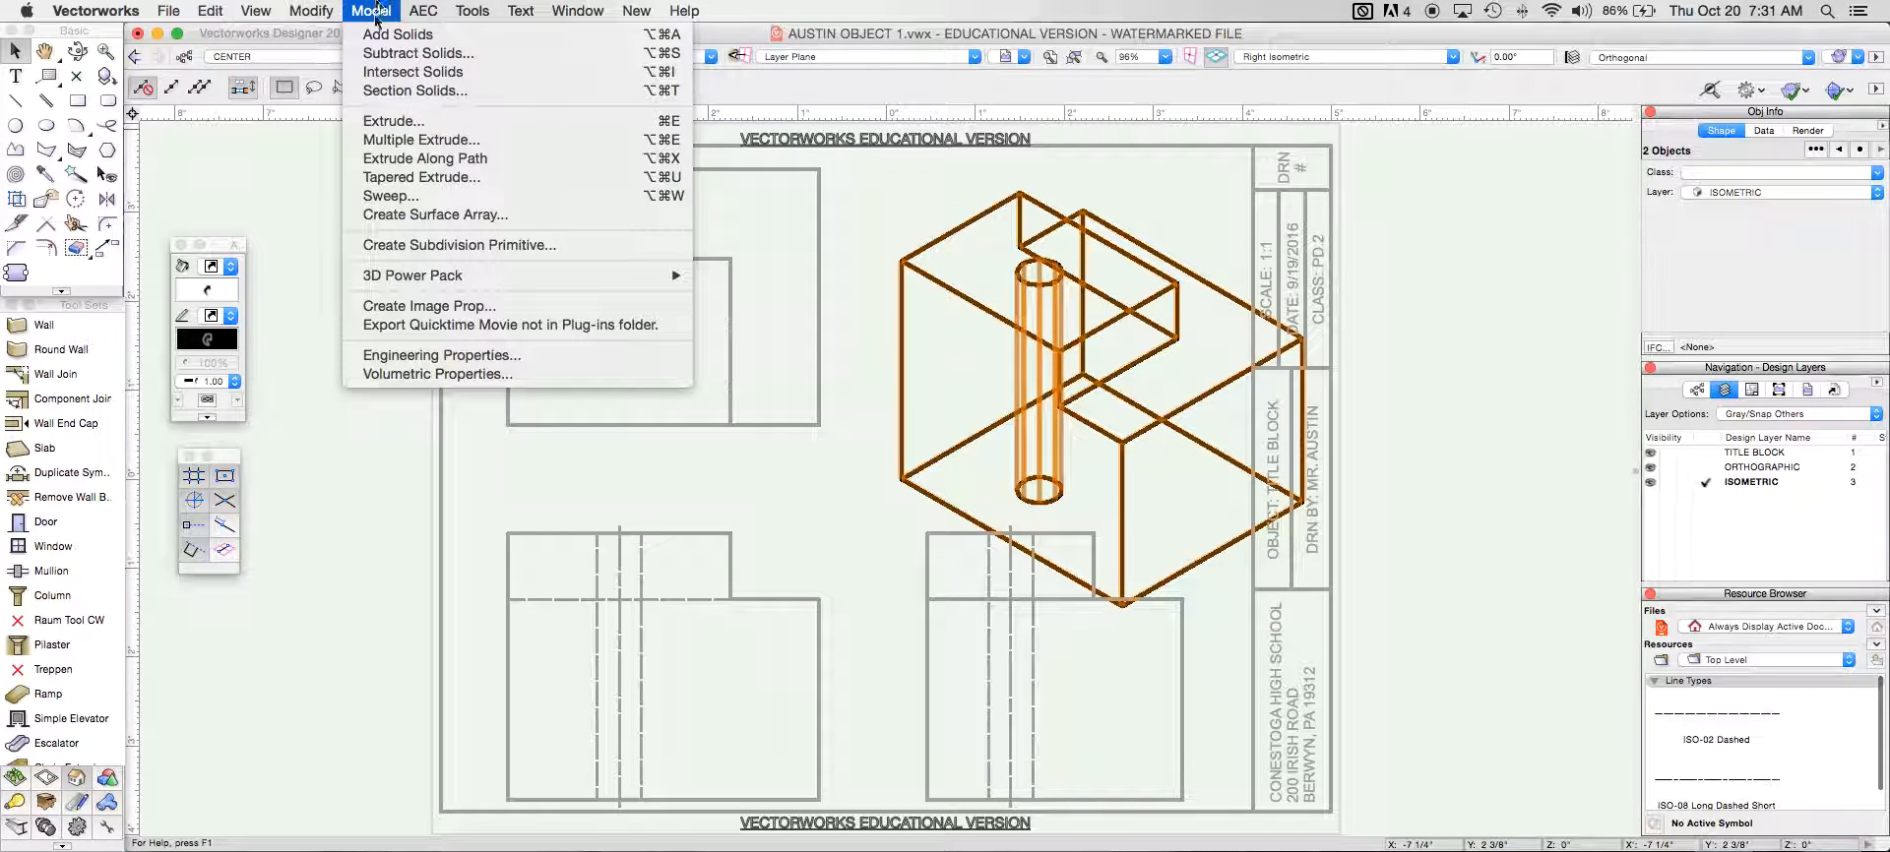
{"action": "left_click", "coordinate": [418, 52]}
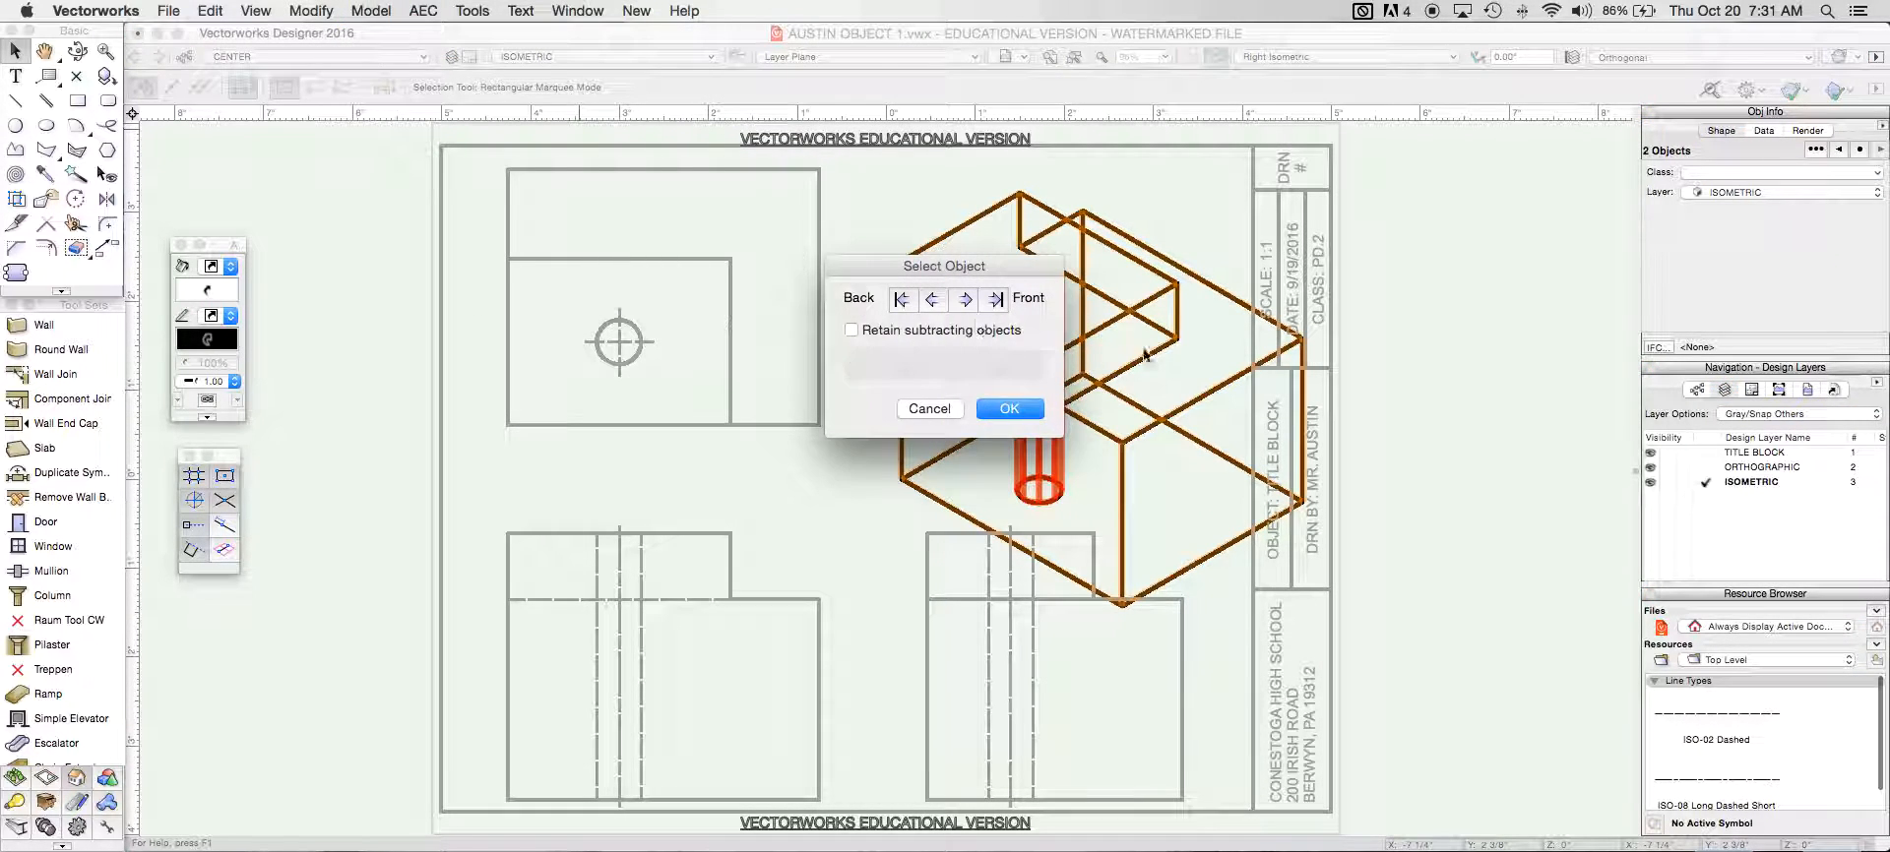
{"action": "left_click", "coordinate": [995, 299]}
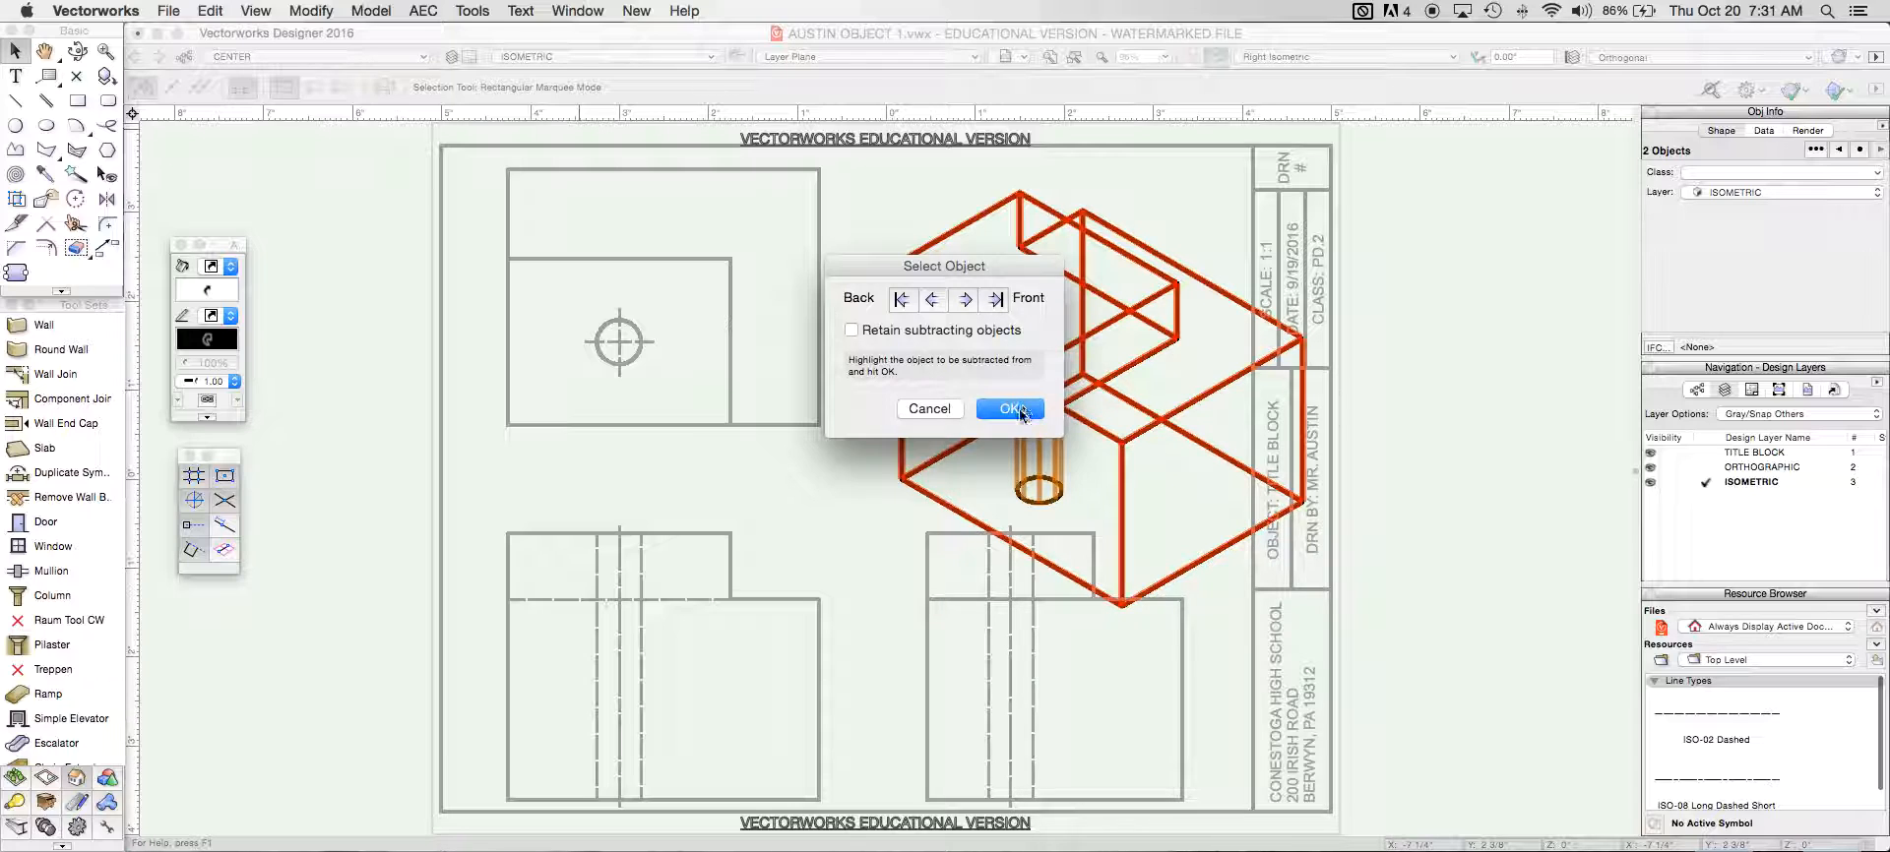
{"action": "left_click", "coordinate": [1009, 409]}
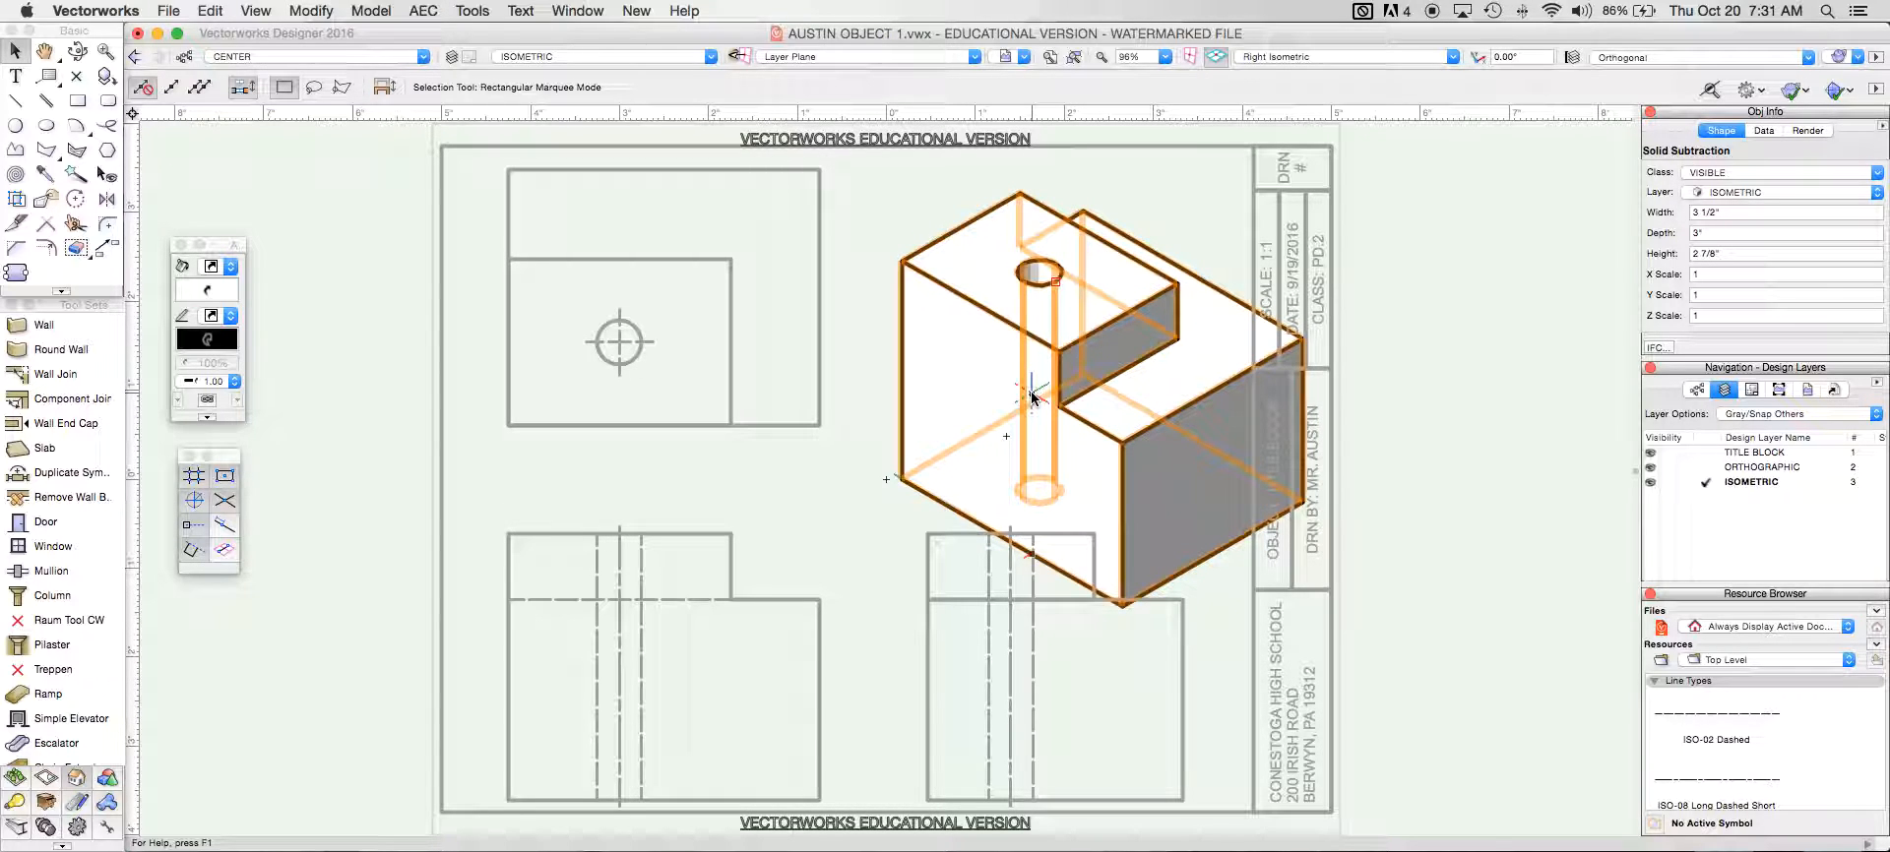
{"action": "left_click", "coordinate": [1519, 273]}
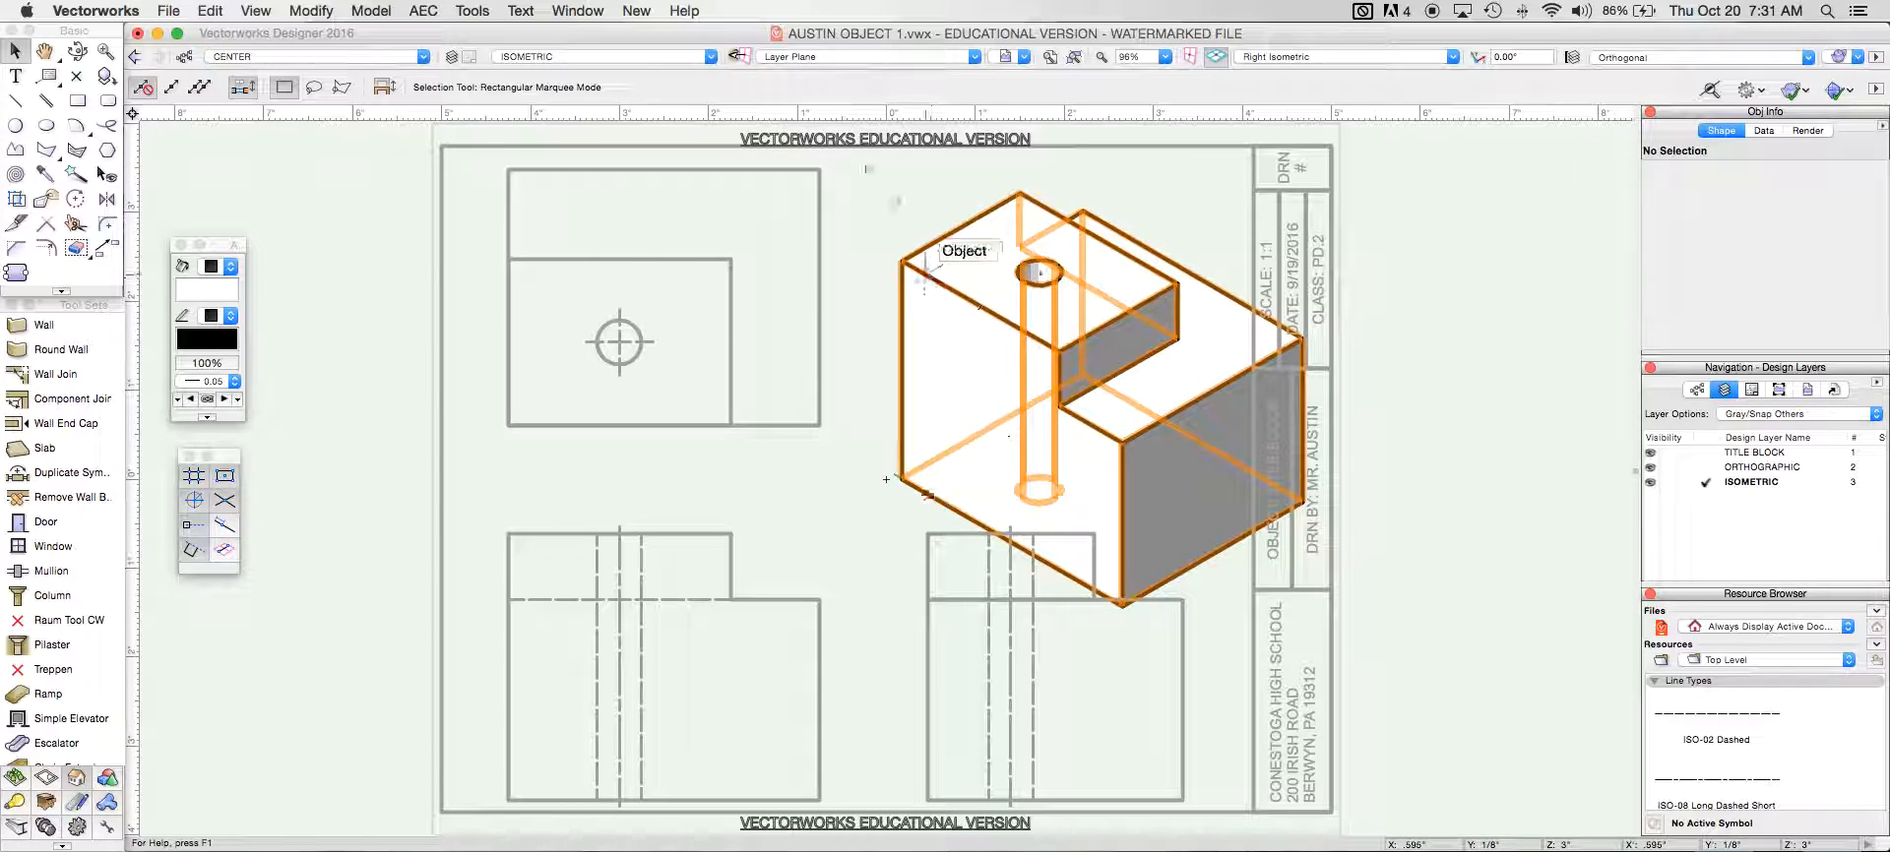
- Set the ISOMETRIC layer's scale to 1:1.5 and move the solid up, clear of the side view below it
{"action": "left_click", "coordinate": [448, 57]}
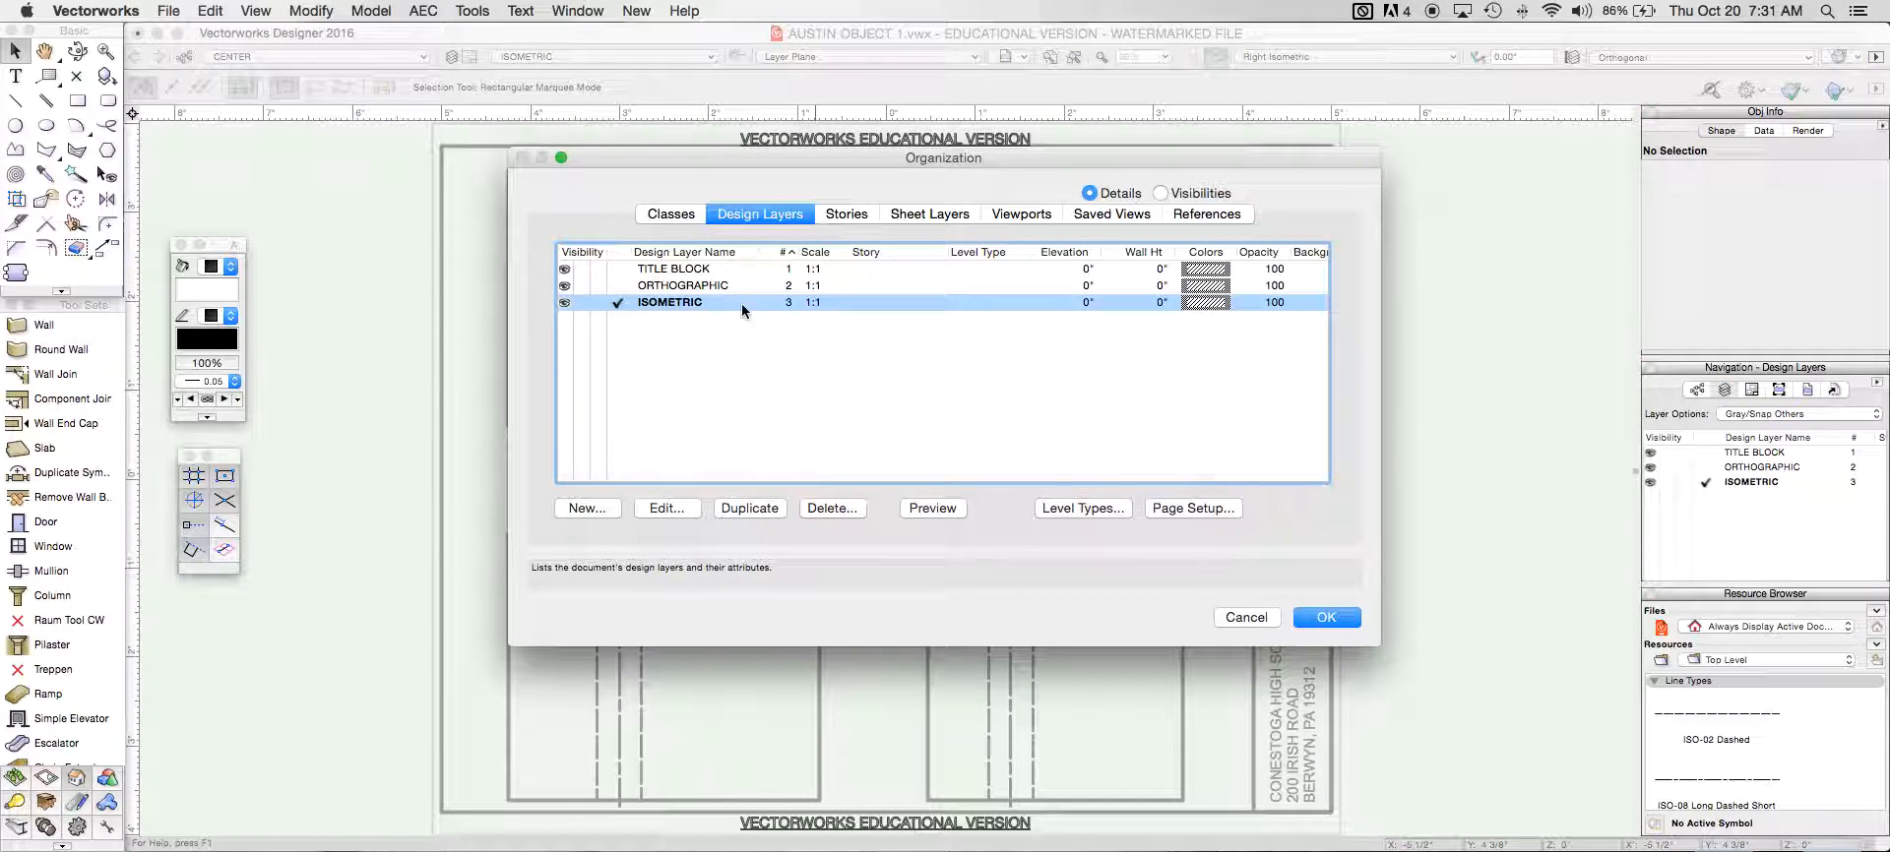
{"action": "double_click", "coordinate": [812, 302]}
{"action": "left_click", "coordinate": [1155, 187]}
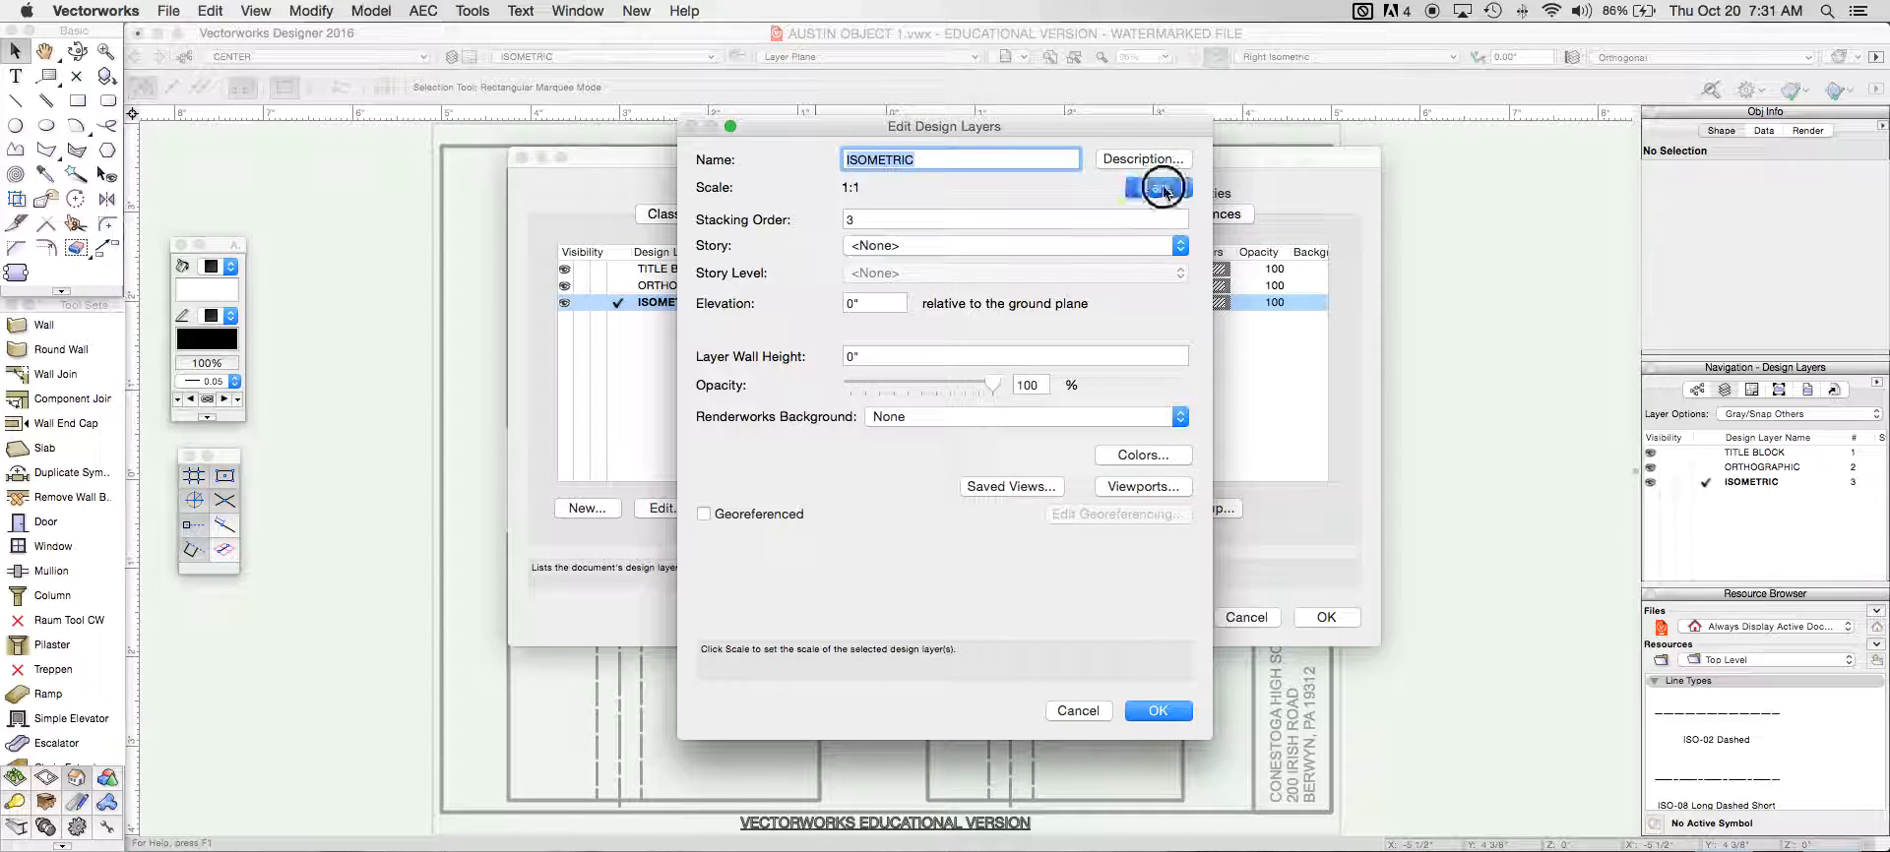
{"action": "left_click", "coordinate": [1058, 454]}
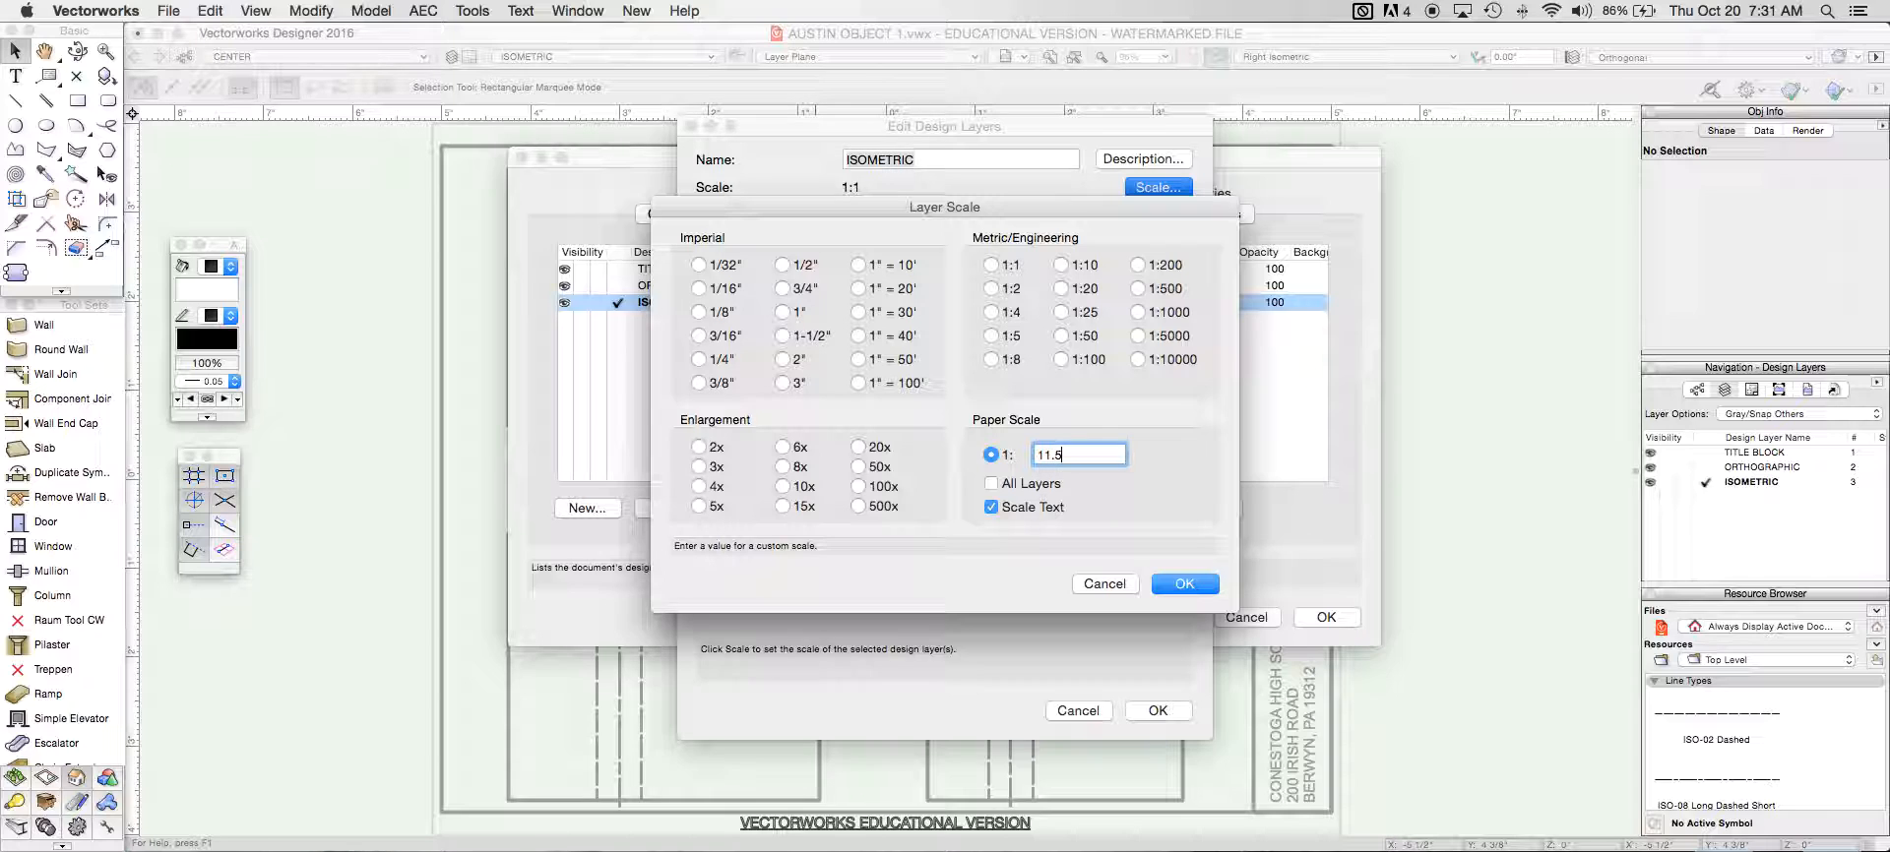
{"action": "type", "text": "1"}
{"action": "key", "text": "BackSpace"}
{"action": "key", "text": "Return"}
{"action": "key", "text": "Return"}
{"action": "key", "text": "Return"}
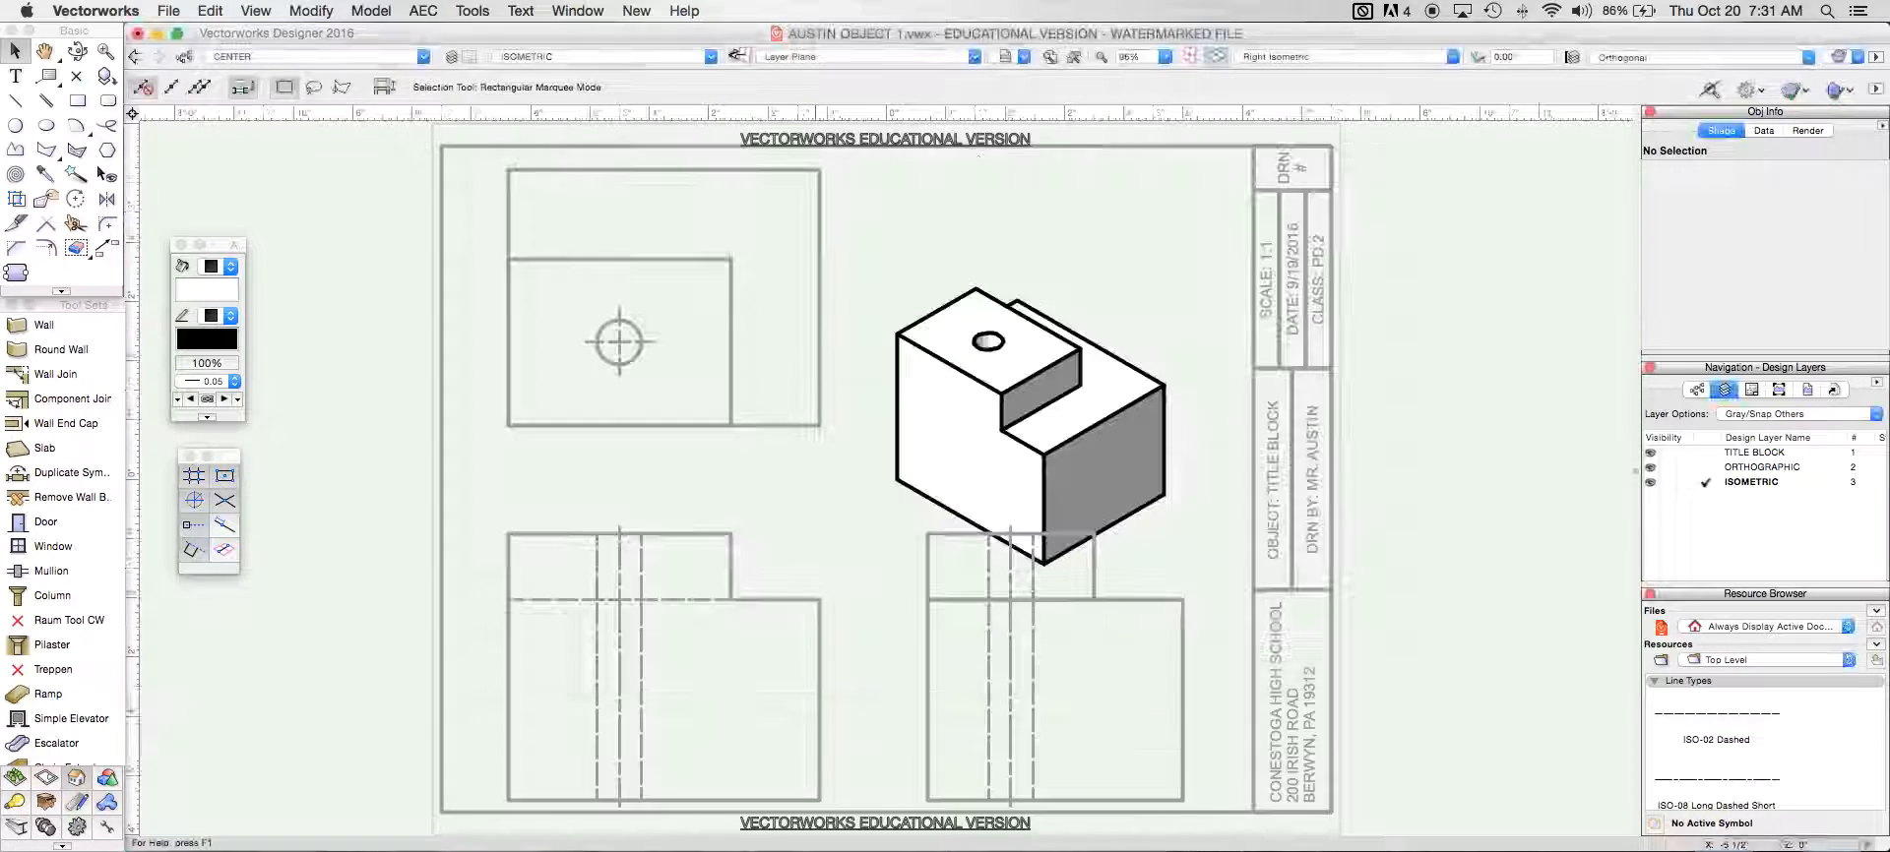
{"action": "left_click_drag", "start_coordinate": [1001, 377], "coordinate": [1001, 301]}
{"action": "left_click", "coordinate": [1065, 408]}
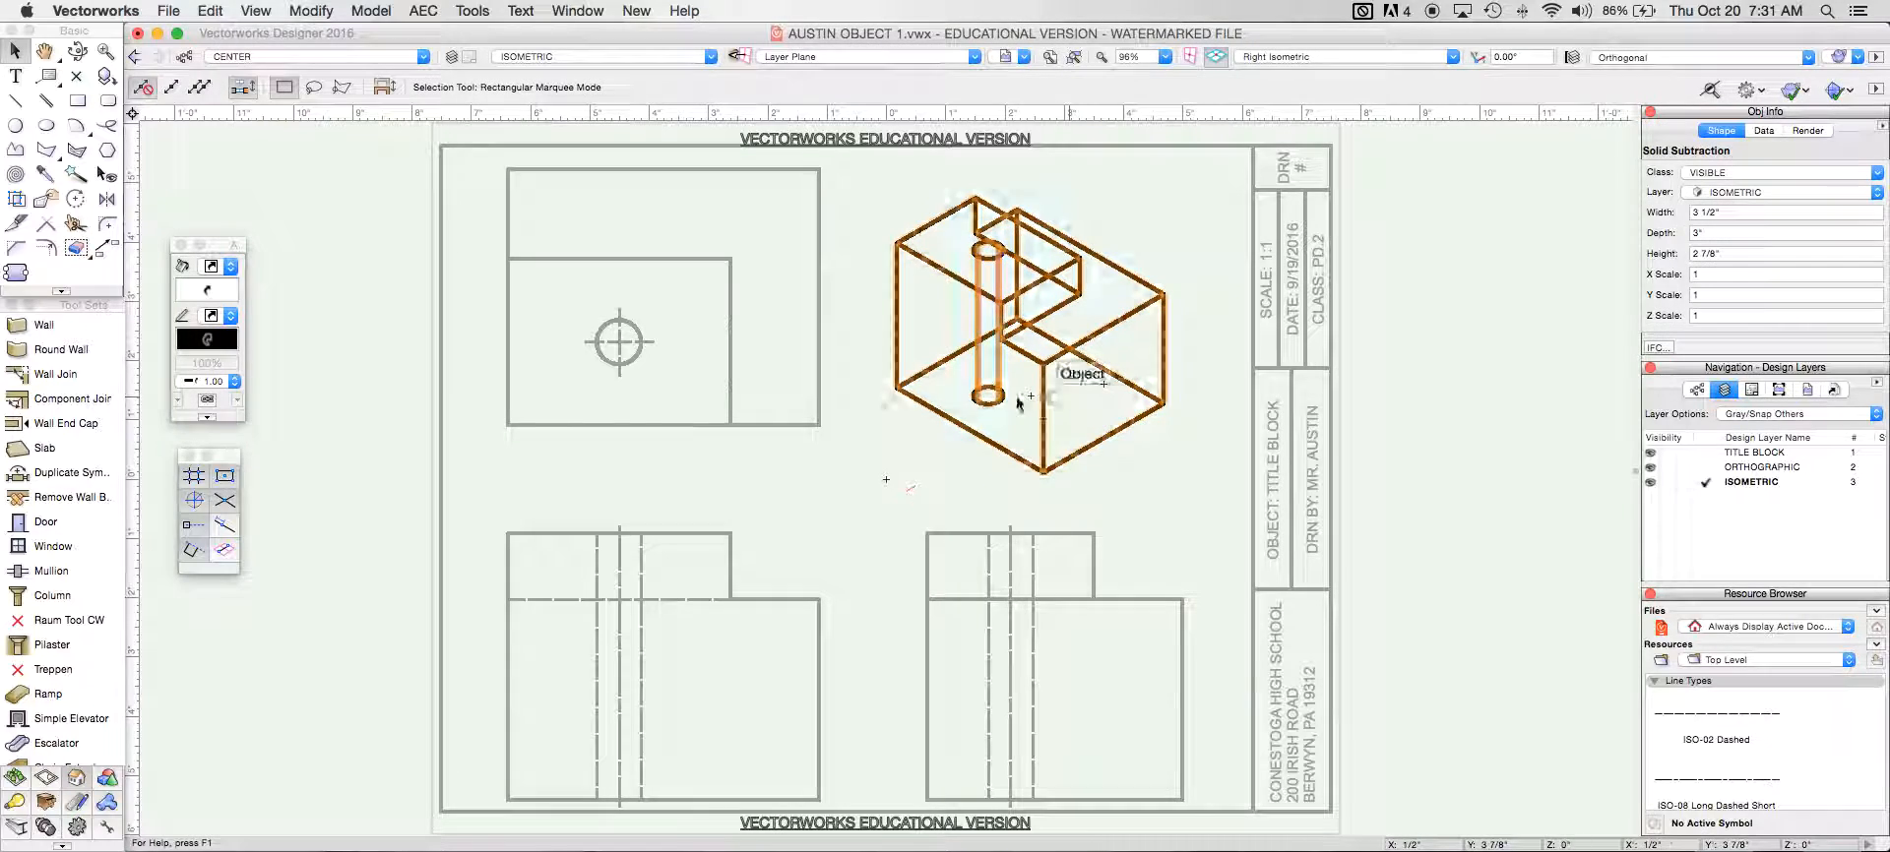
- Add the text label "Isometric Scale 1:1.5" on the Screen Plane just below the isometric solid
{"action": "left_click", "coordinate": [15, 76]}
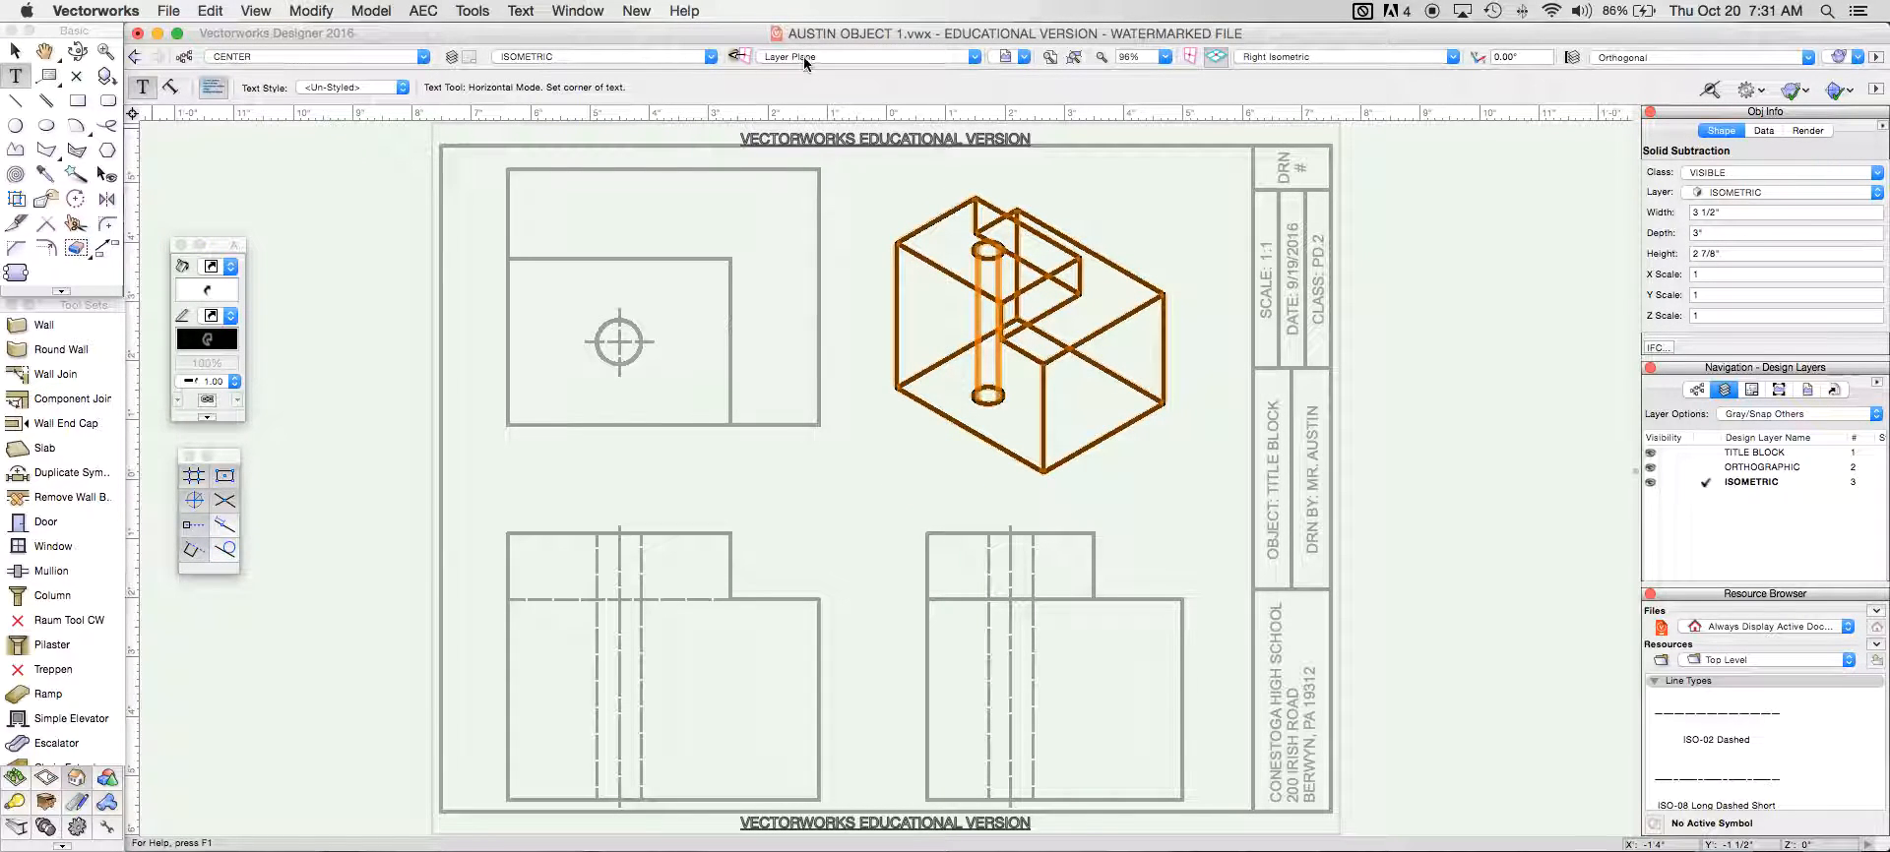
{"action": "left_click", "coordinate": [803, 56]}
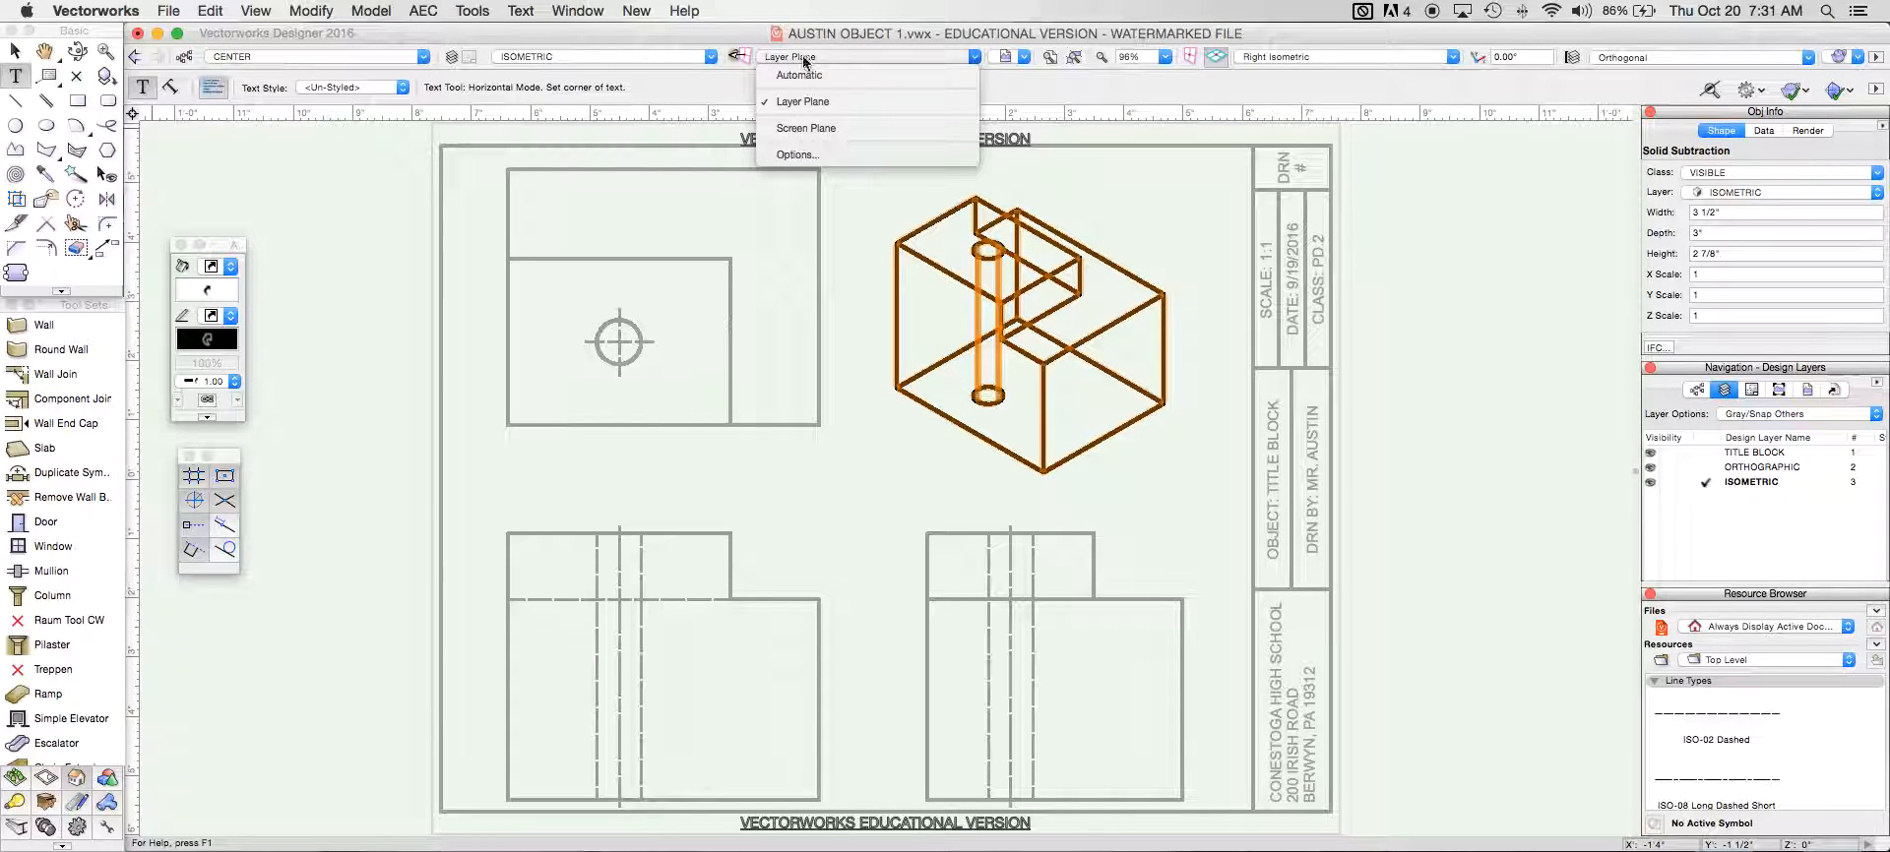
{"action": "left_click", "coordinate": [817, 129]}
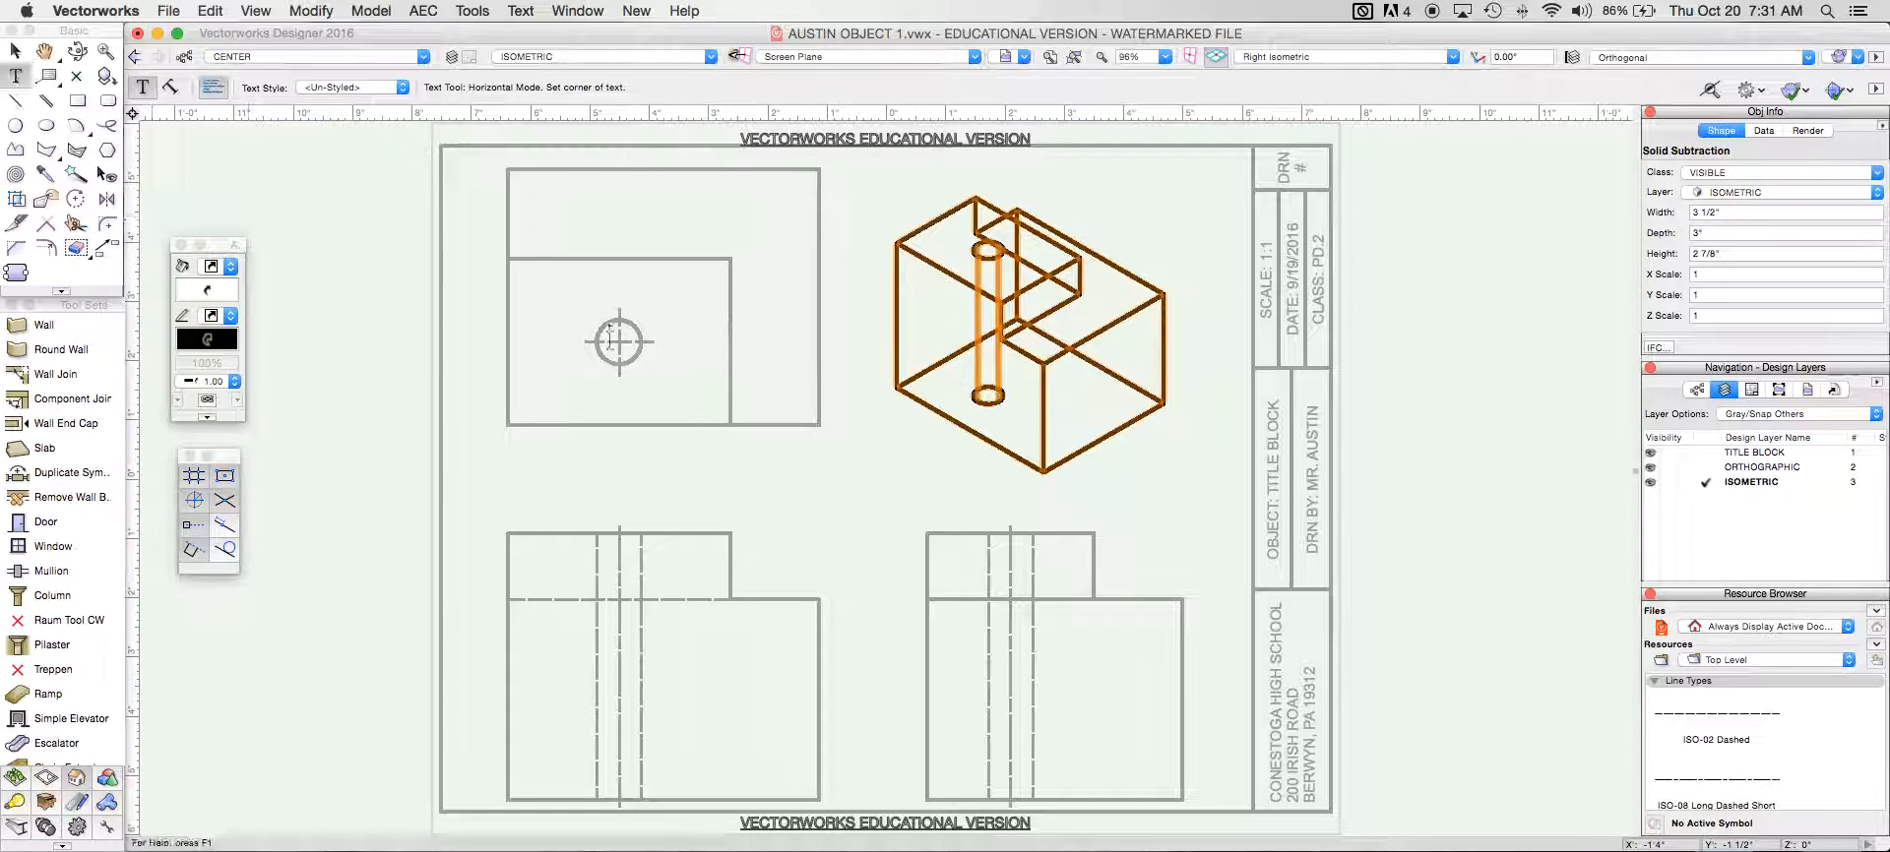
{"action": "left_click", "coordinate": [946, 480]}
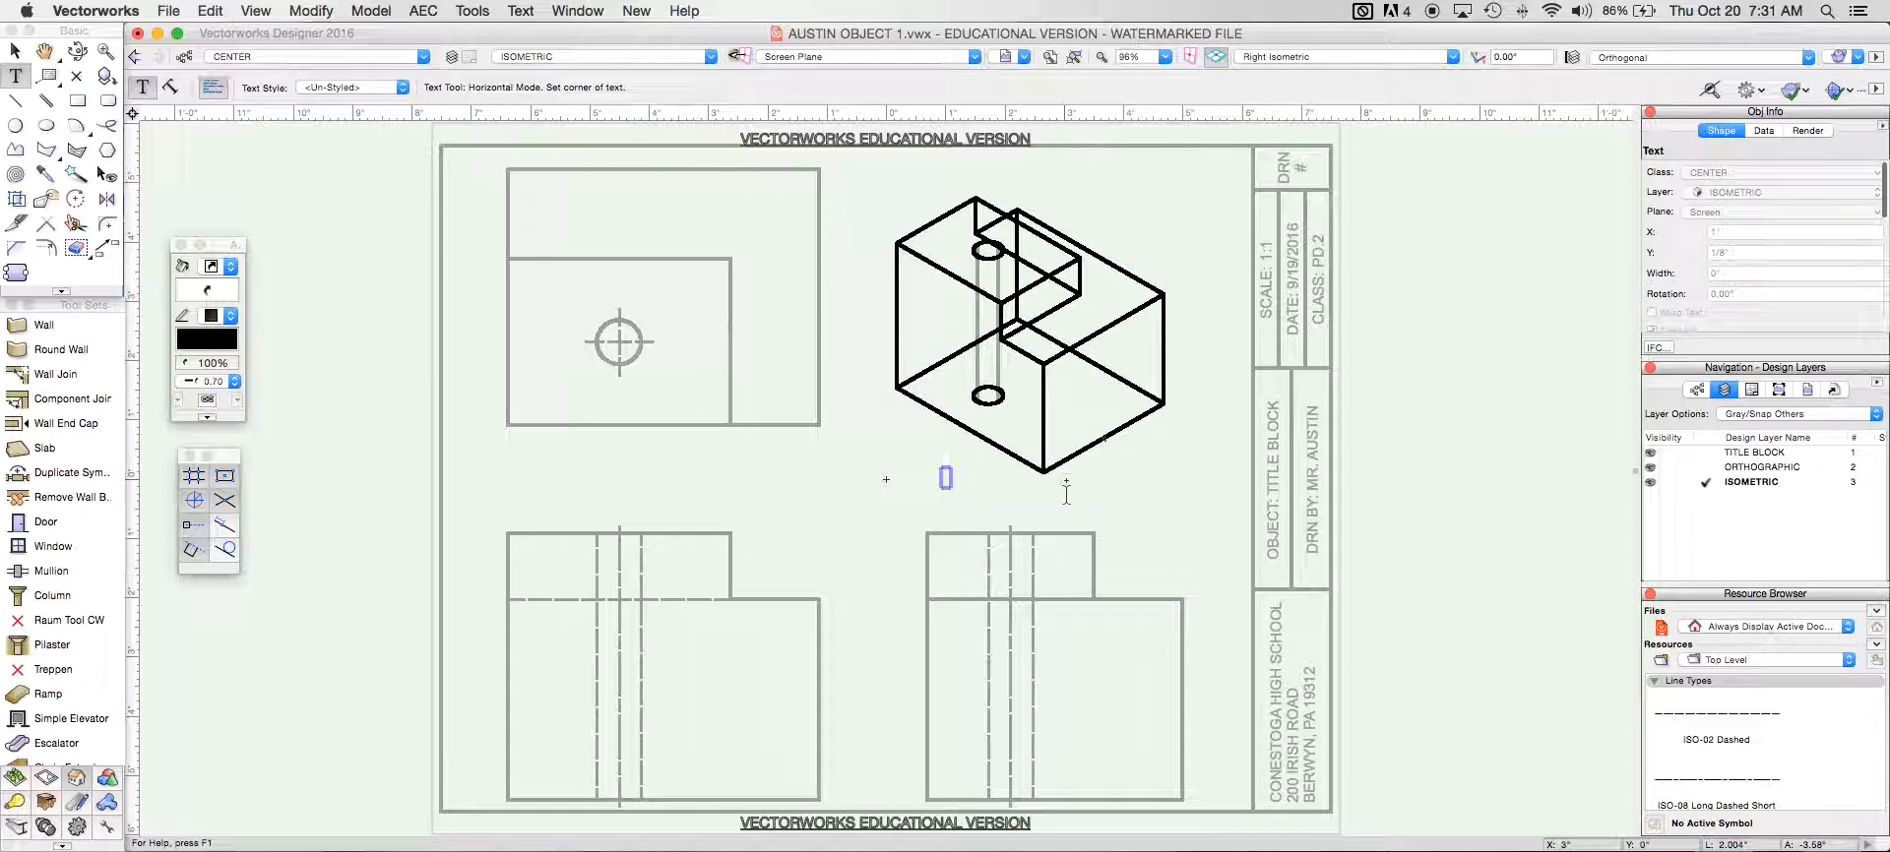
{"action": "type", "text": "Isomet"}
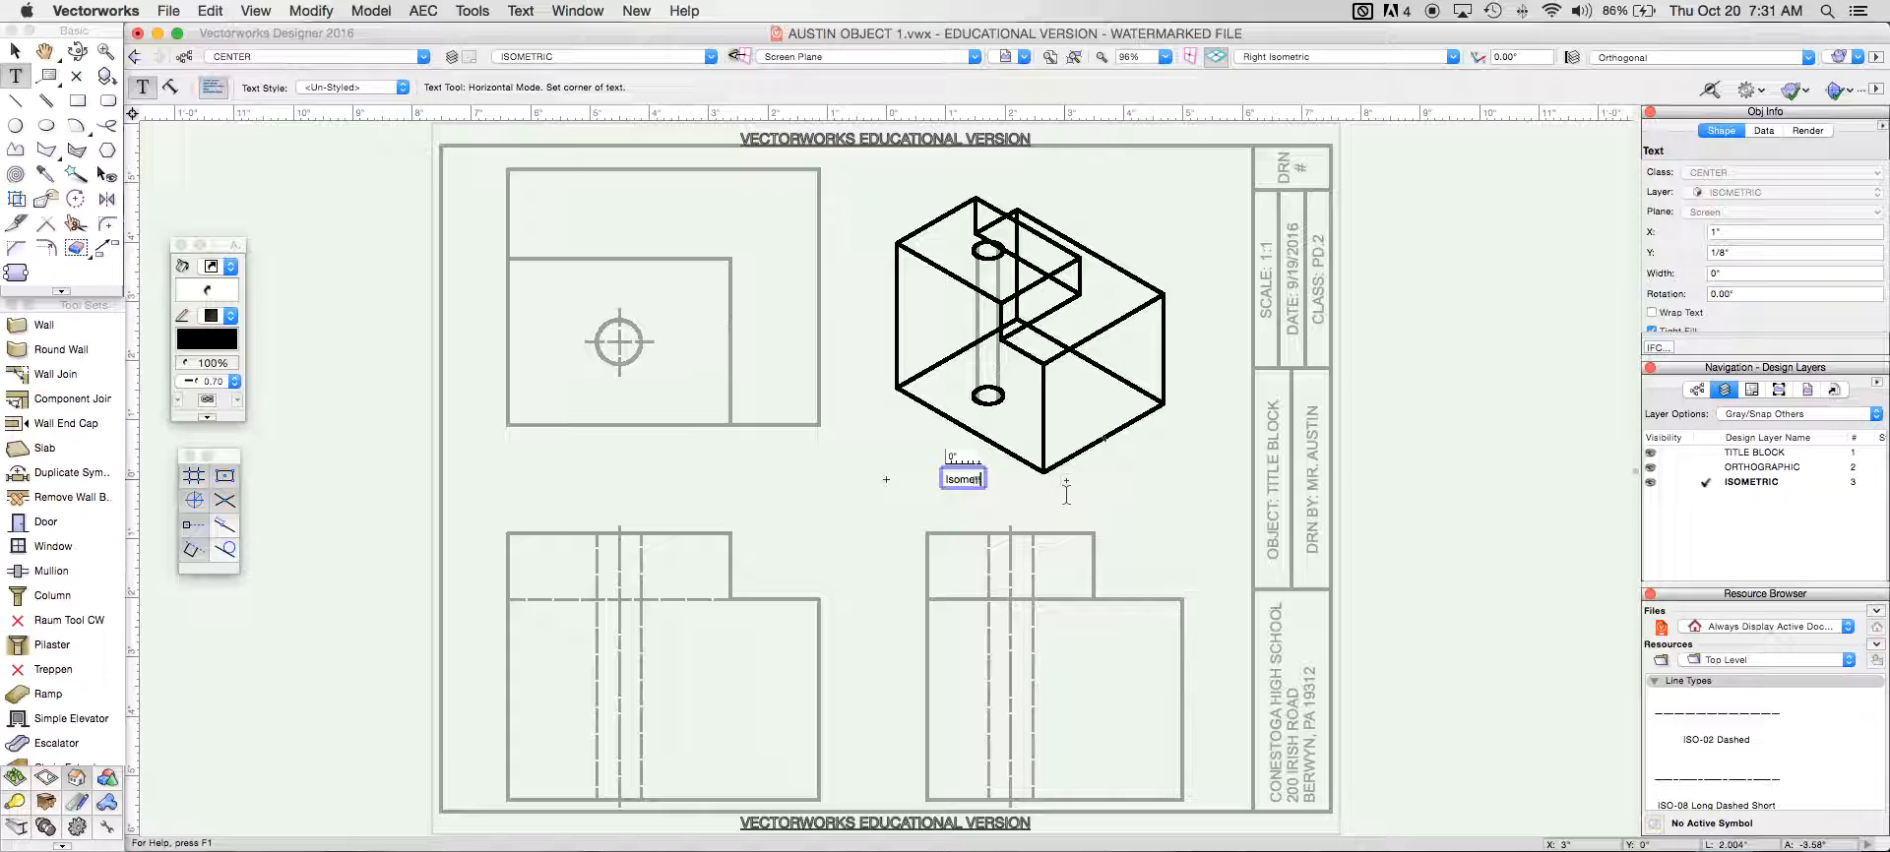
{"action": "type", "text": "ric Scale 1:"}
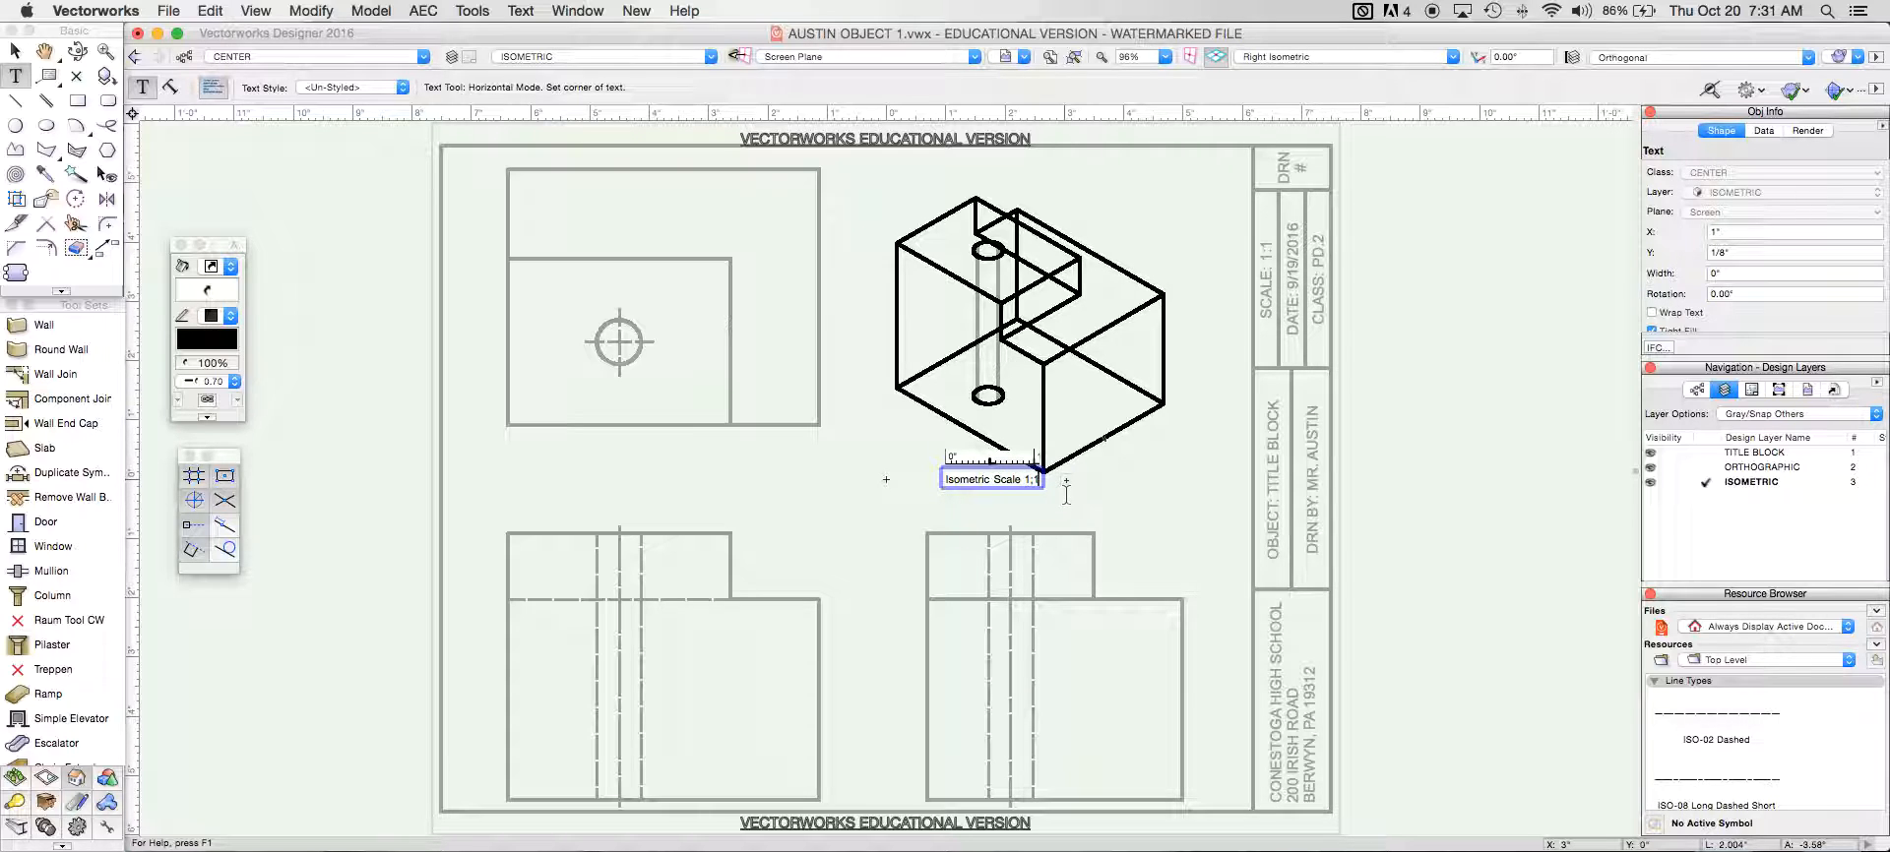
{"action": "type", "text": "1.5"}
- Change the whole isometric scale label to uppercase so it reads "ISOMETRIC SCALE 1:1.5"
{"action": "left_click_drag", "start_coordinate": [946, 480], "coordinate": [1051, 480]}
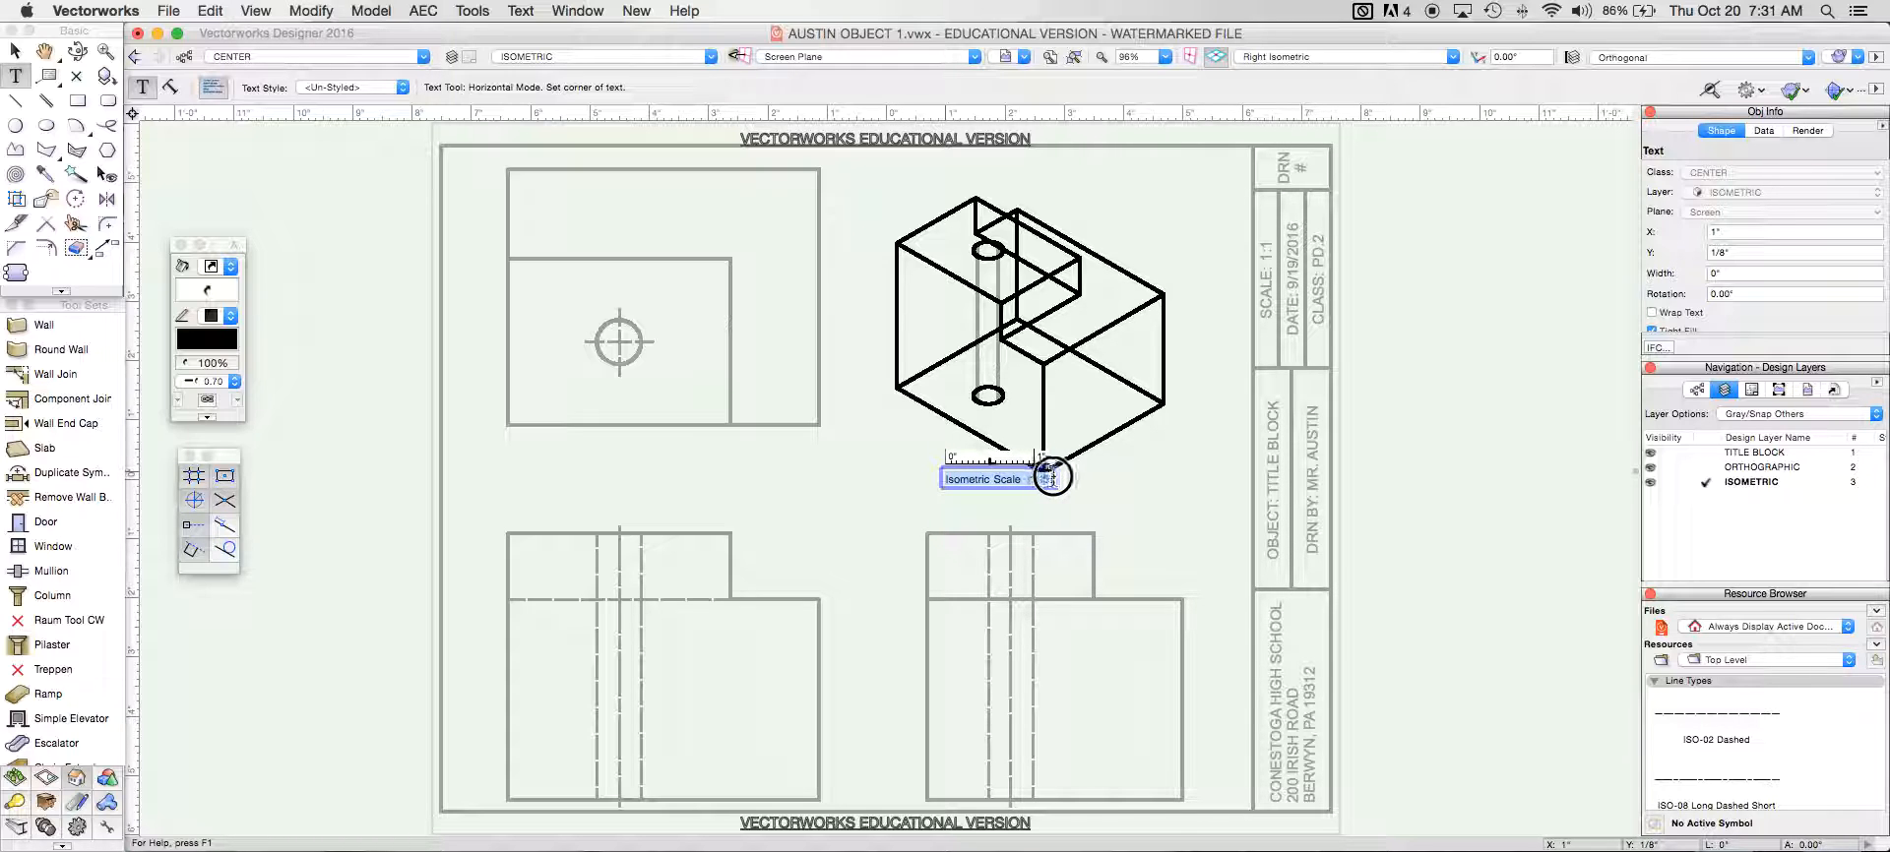
{"action": "left_click", "coordinate": [374, 9]}
{"action": "mouse_move", "coordinate": [537, 8]}
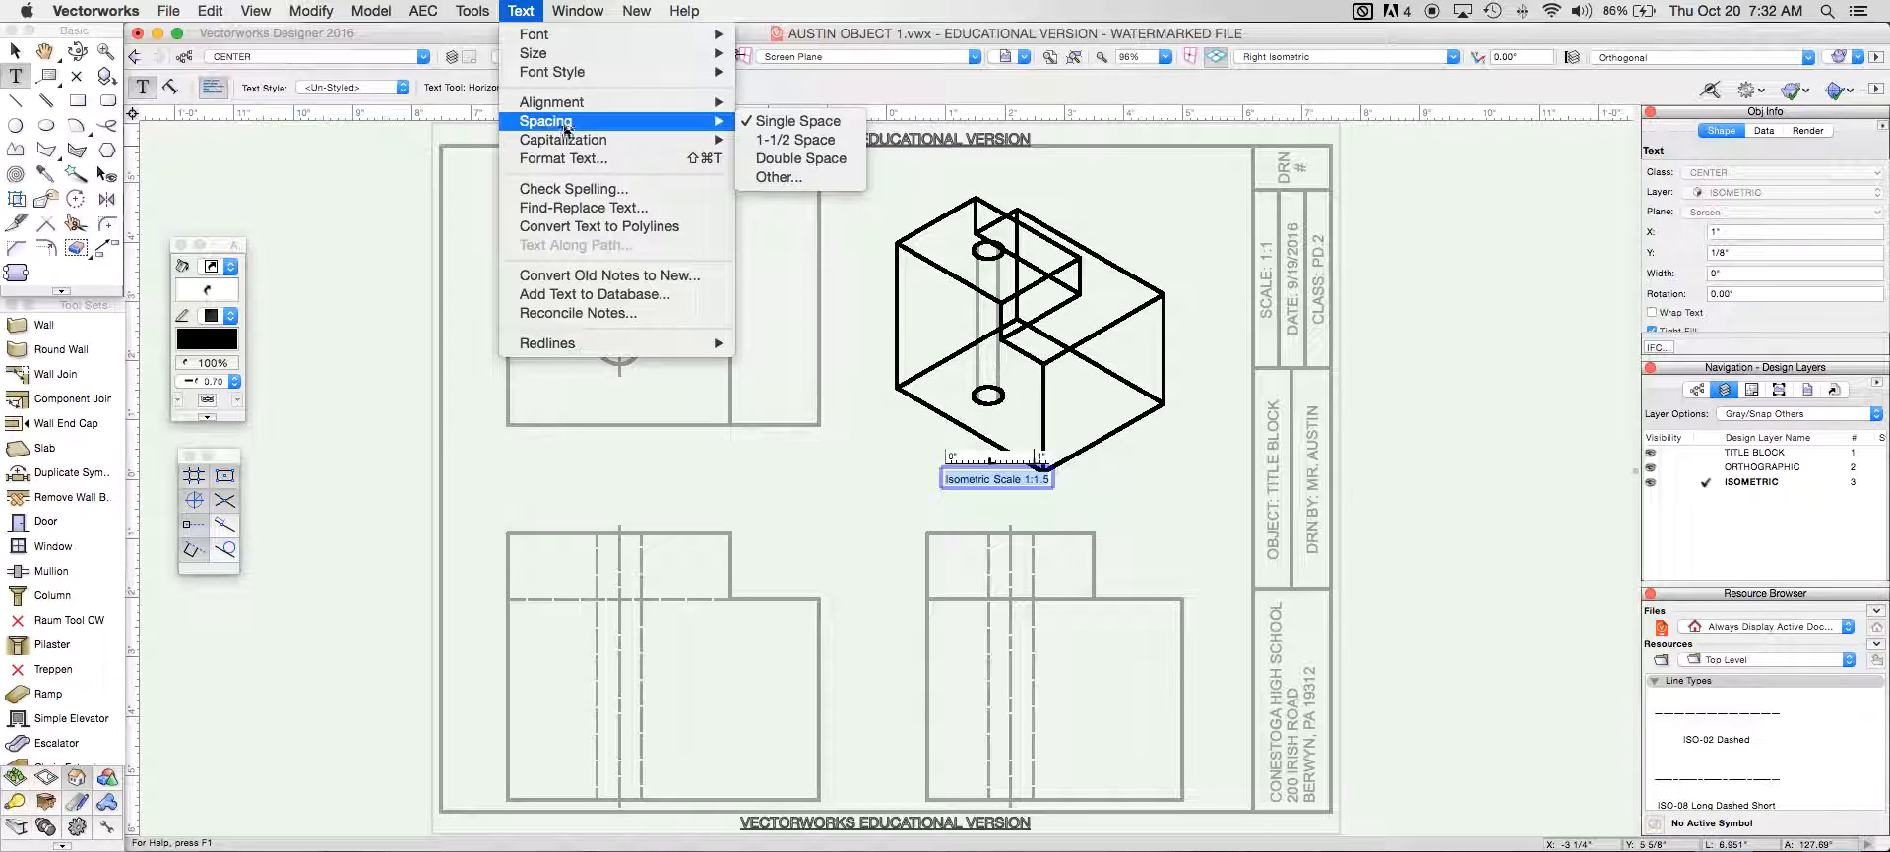
{"action": "mouse_move", "coordinate": [573, 143]}
{"action": "left_click", "coordinate": [792, 159]}
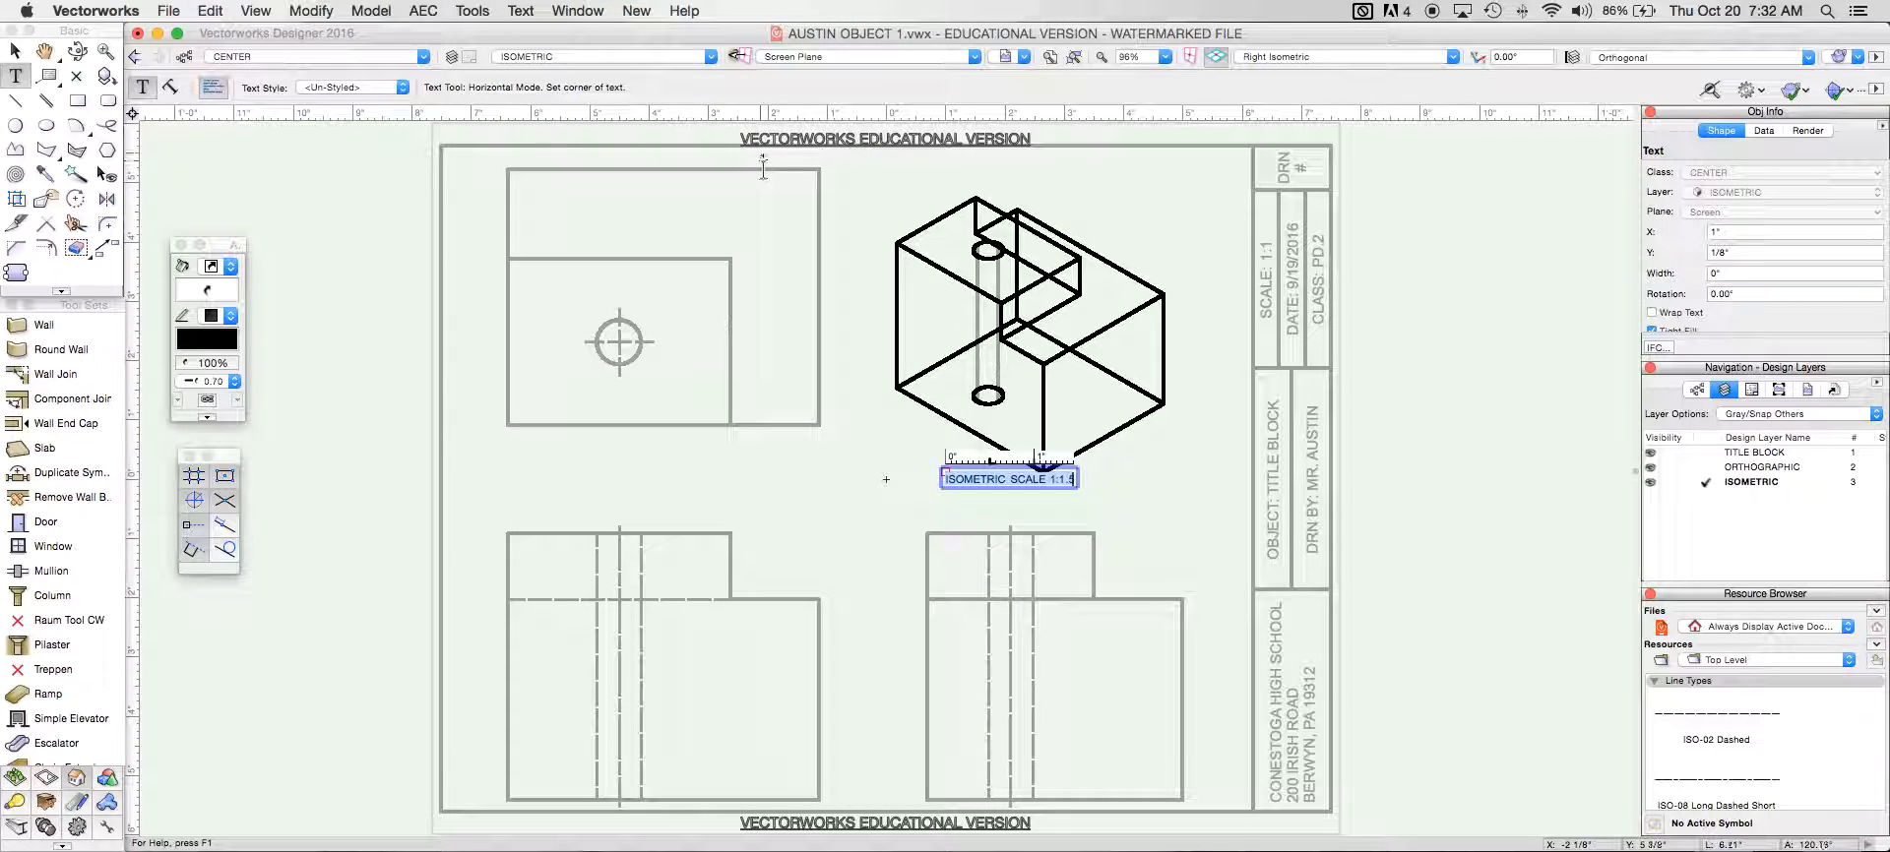
- Move the isometric scale label to the open space above the solid's right side, near the title block, and deselect it
{"action": "left_click", "coordinate": [13, 53]}
{"action": "left_click_drag", "start_coordinate": [1008, 481], "coordinate": [1146, 193]}
{"action": "left_click", "coordinate": [1213, 254]}
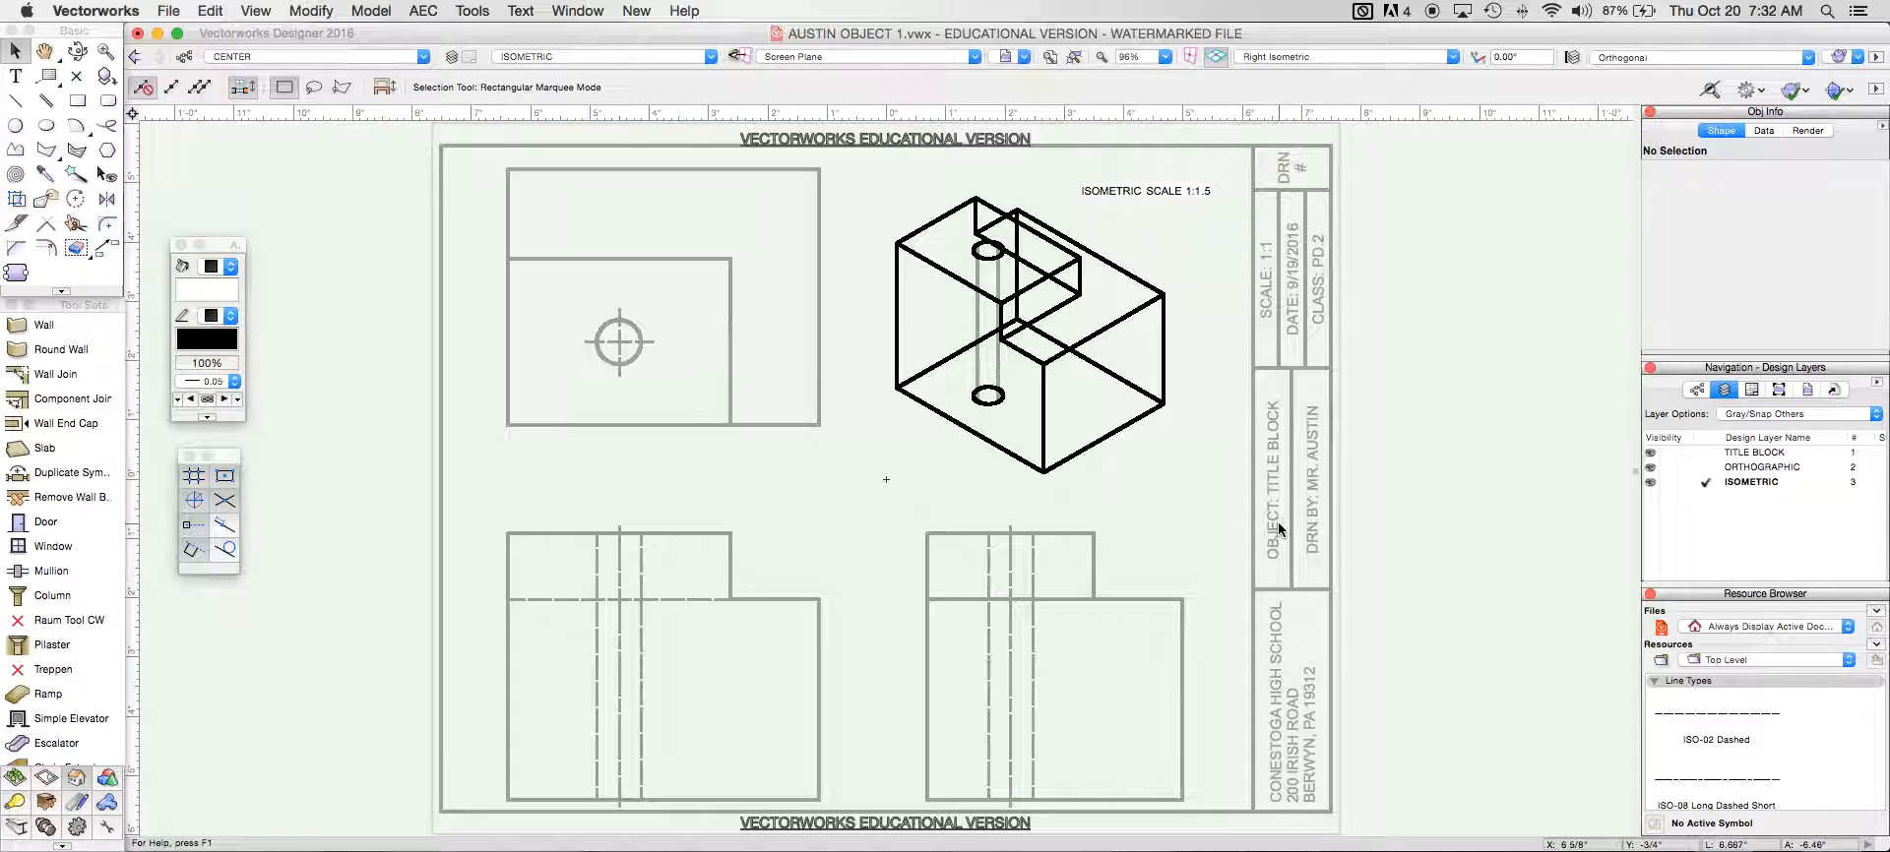
- Activate the TITLE BLOCK layer and change the title block's object entry to "OBJECT: OBJECT ONE"
{"action": "left_click", "coordinate": [540, 57]}
{"action": "left_click", "coordinate": [573, 118]}
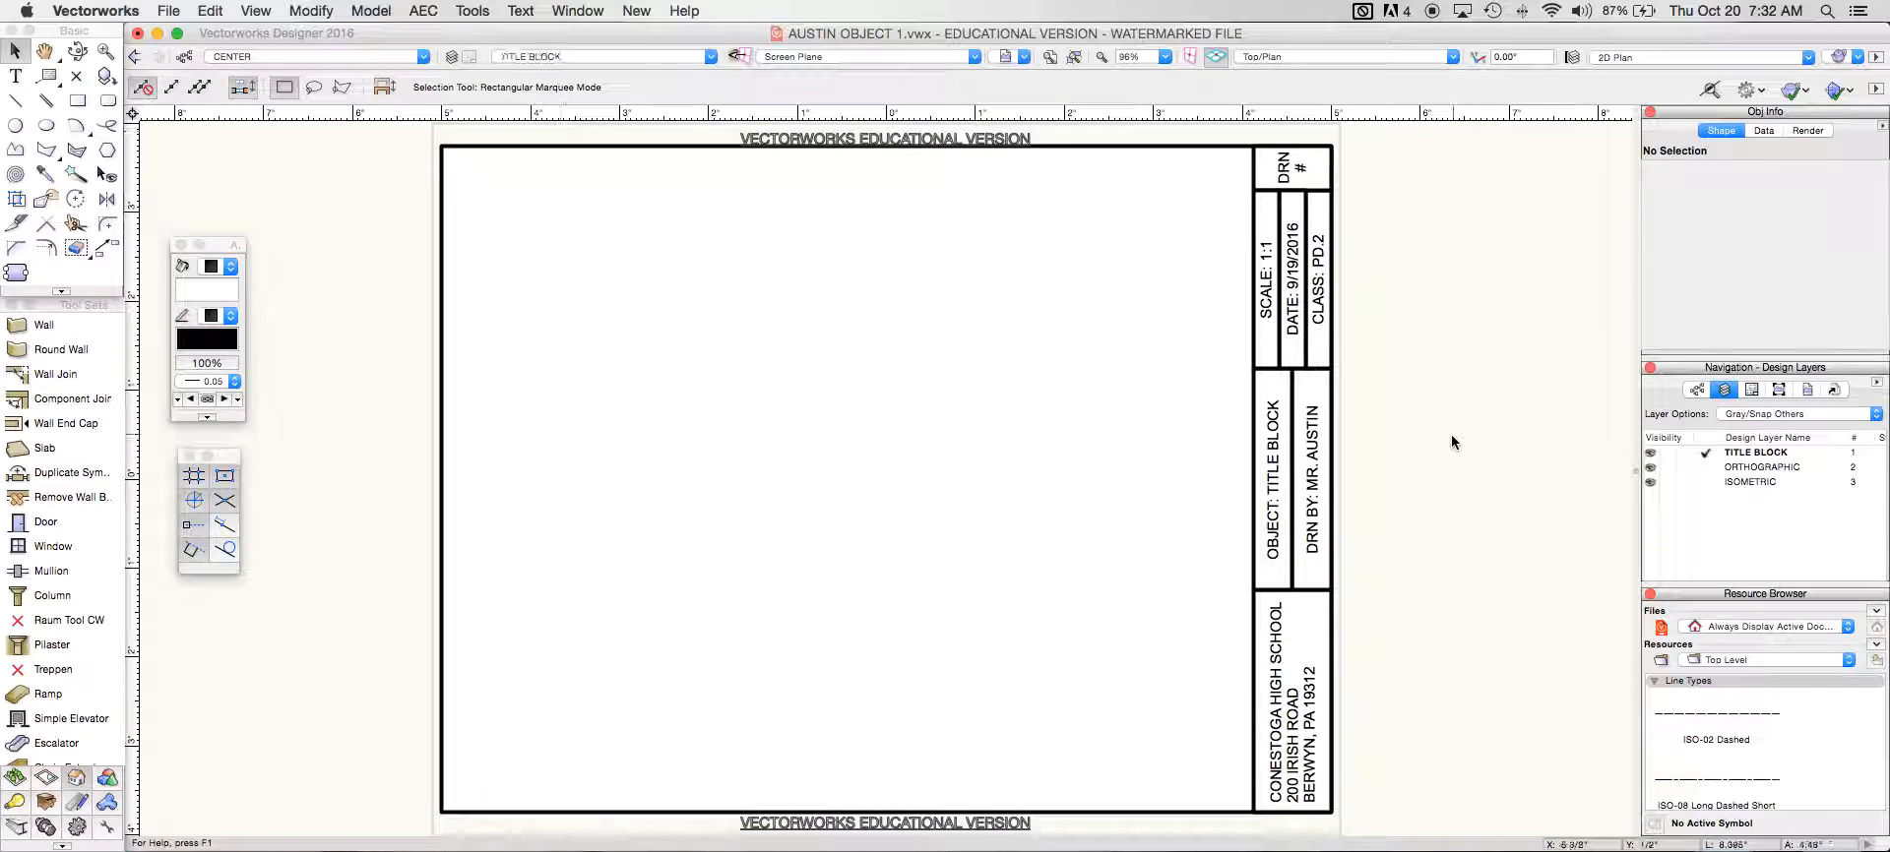
{"action": "double_click", "coordinate": [1273, 448]}
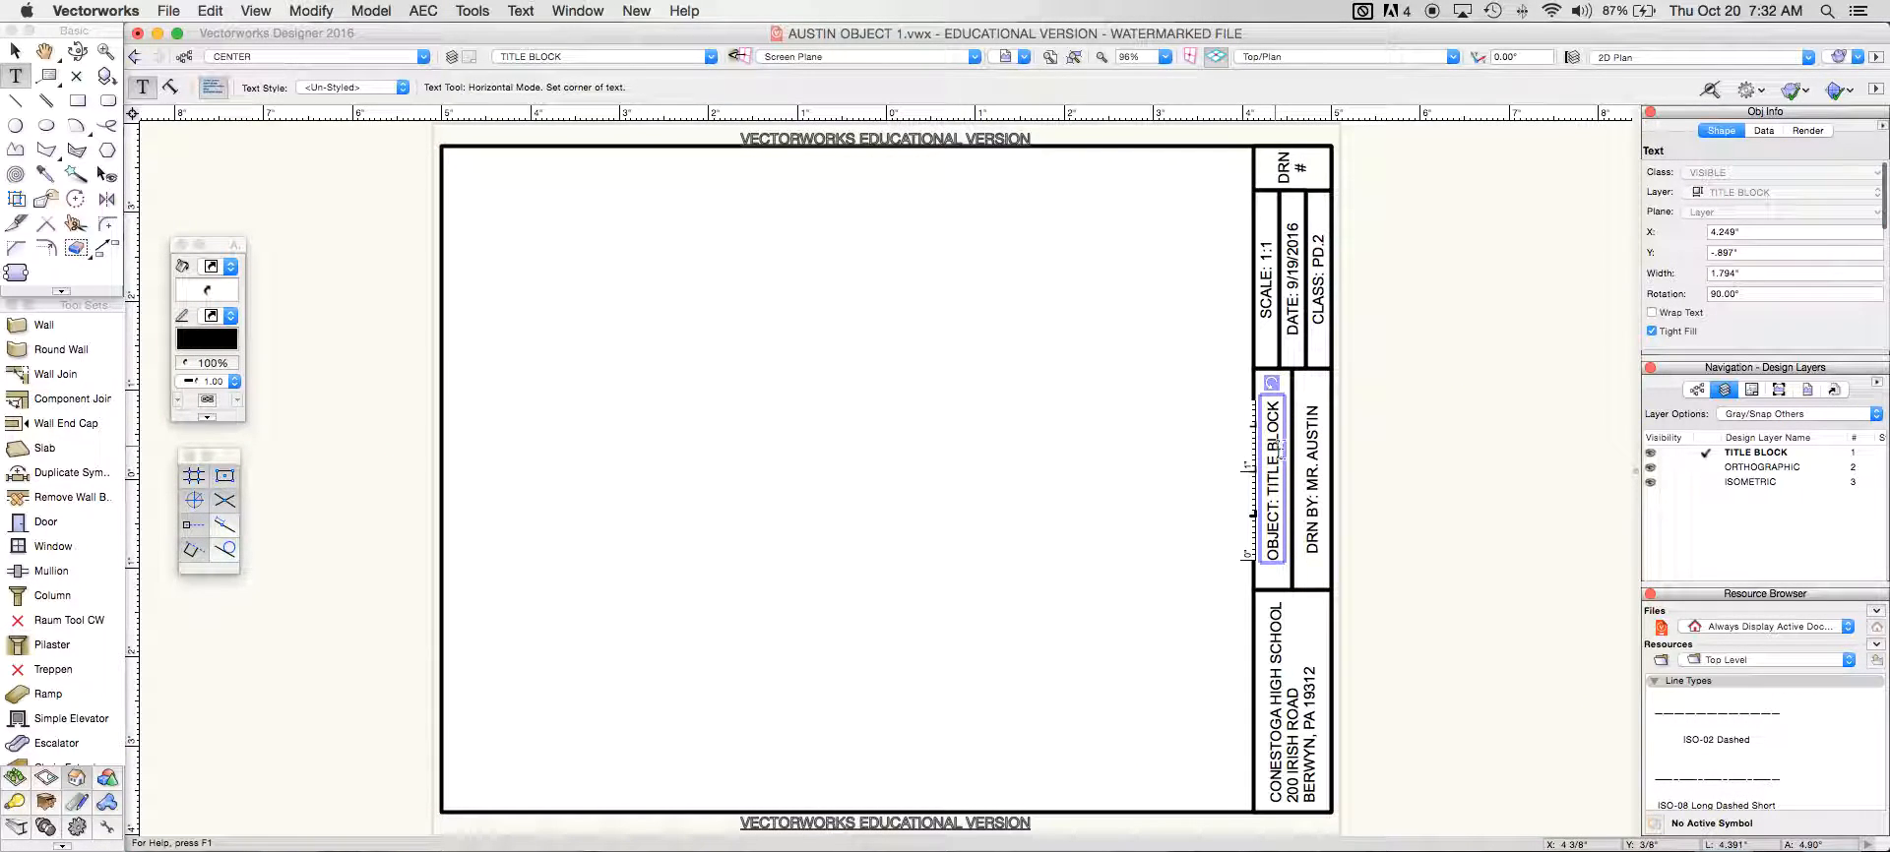
{"action": "triple_click", "coordinate": [1274, 401]}
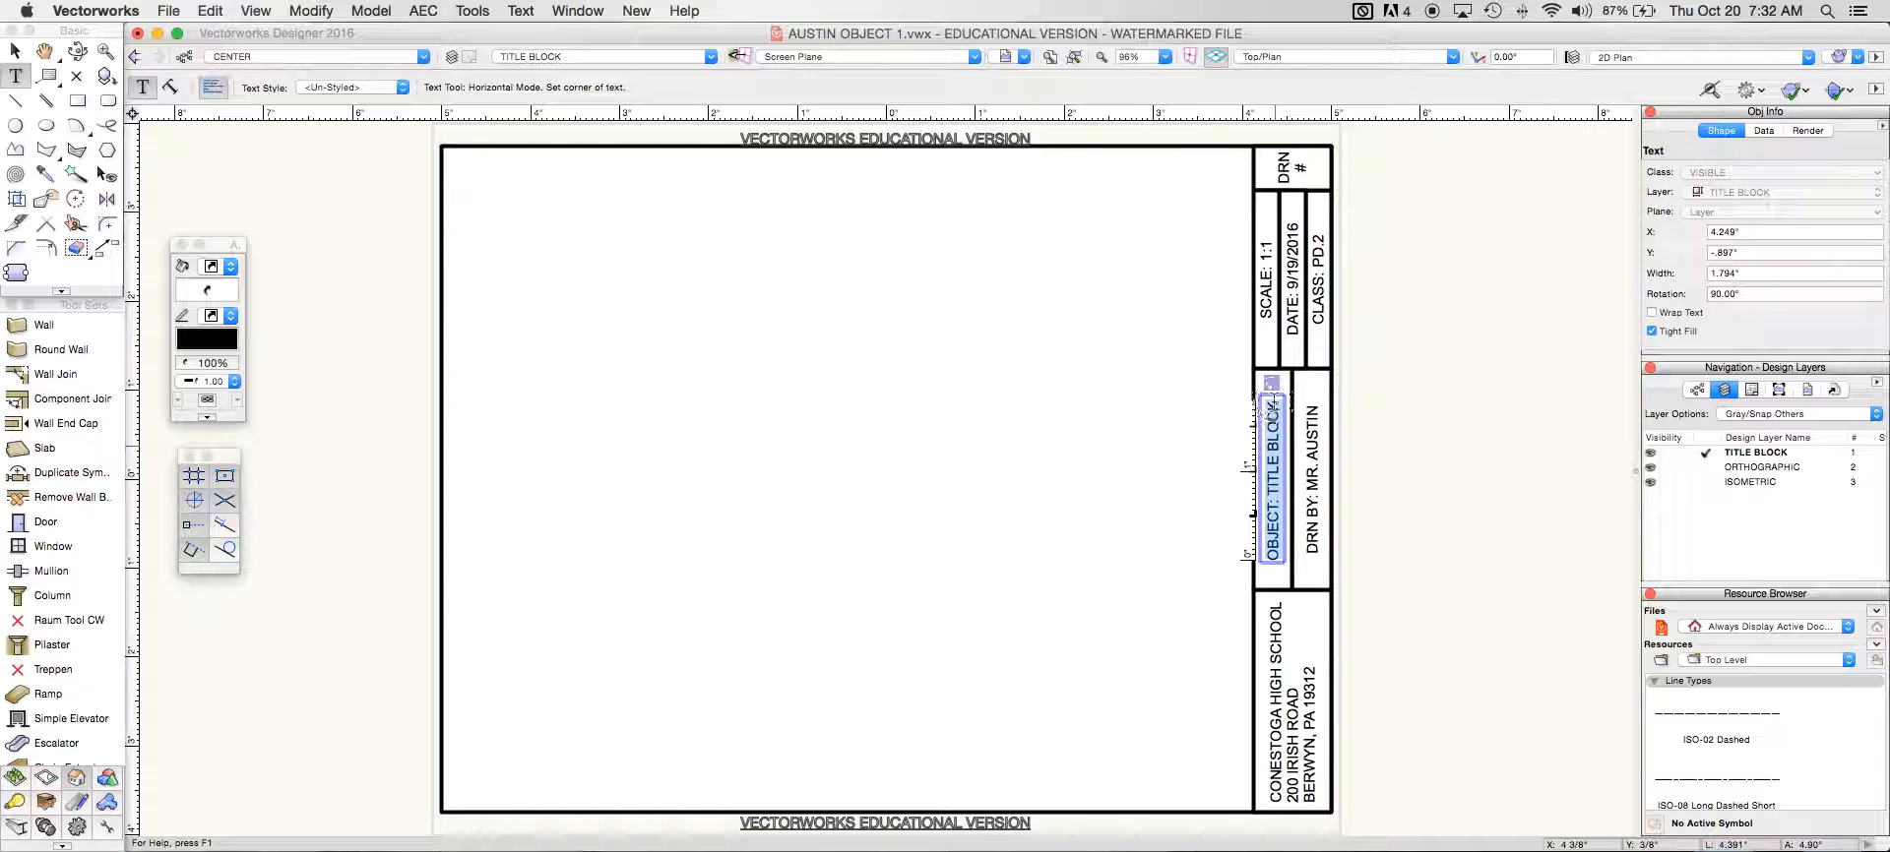
{"action": "left_click", "coordinate": [1272, 404]}
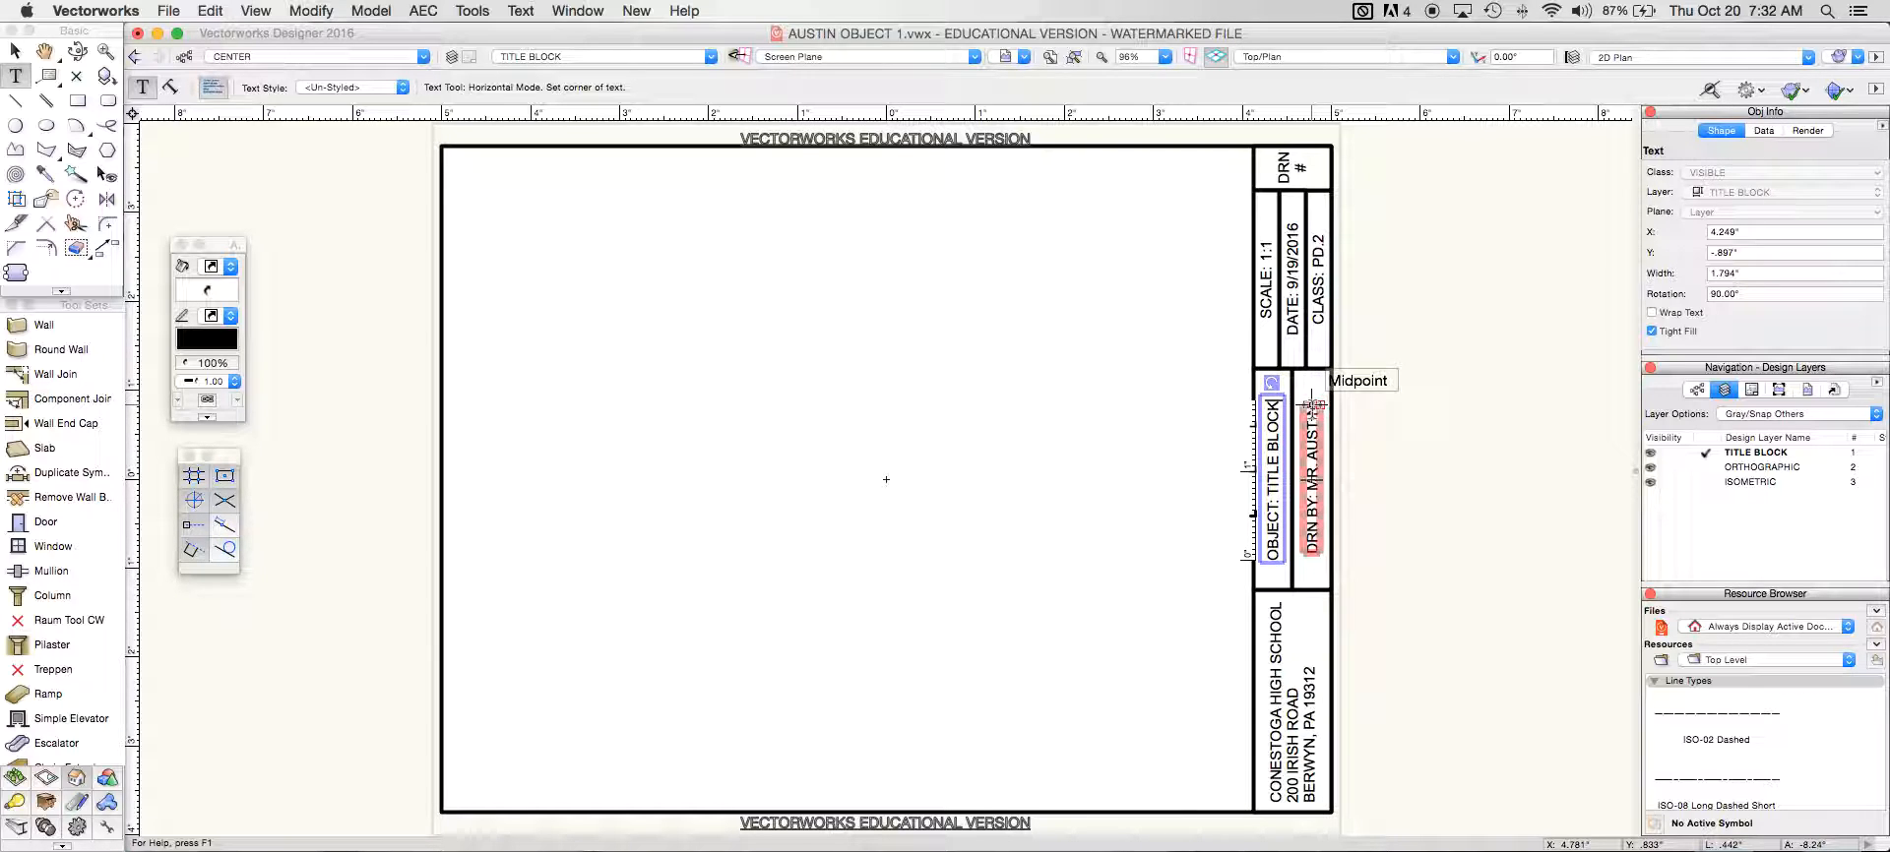
{"action": "key", "text": "BackSpace"}
{"action": "key", "text": "BackSpace"}
{"action": "key", "text": "BackSpace"}
{"action": "key", "text": "BackSpace"}
{"action": "key", "text": "BackSpace"}
{"action": "key", "text": "BackSpace"}
{"action": "key", "text": "BackSpace"}
{"action": "key", "text": "BackSpace"}
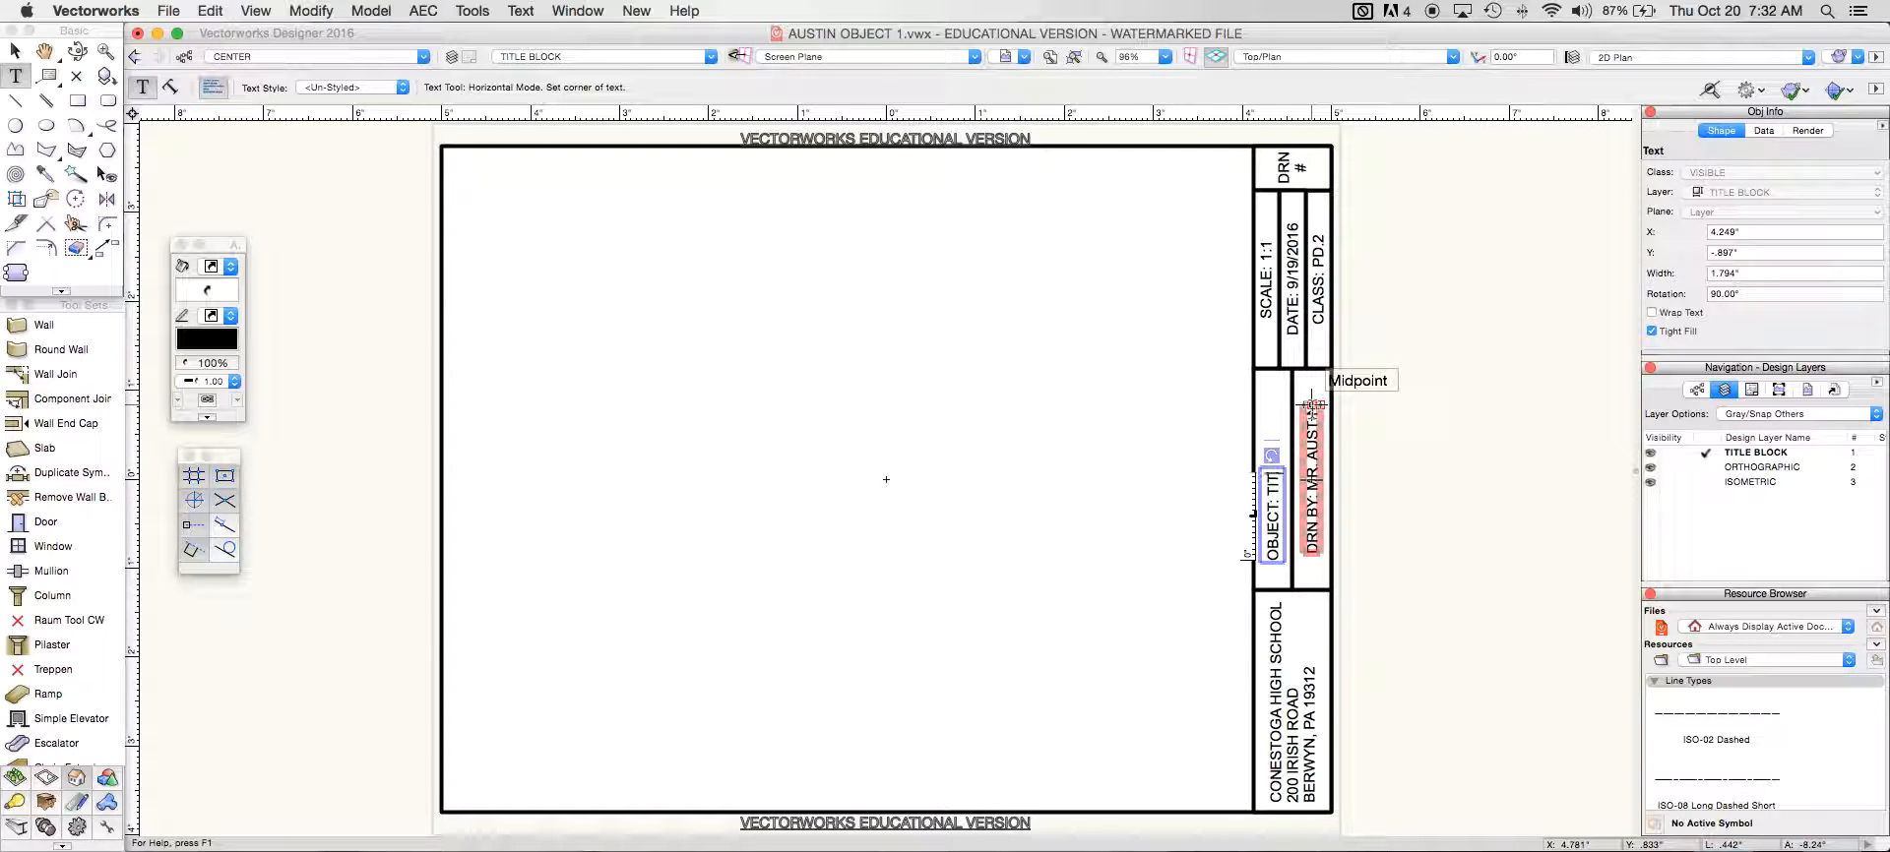
{"action": "key", "text": "BackSpace"}
{"action": "type", "text": "Objec"}
{"action": "key", "text": "BackSpace"}
{"action": "key", "text": "BackSpace"}
{"action": "type", "text": "BJECT"}
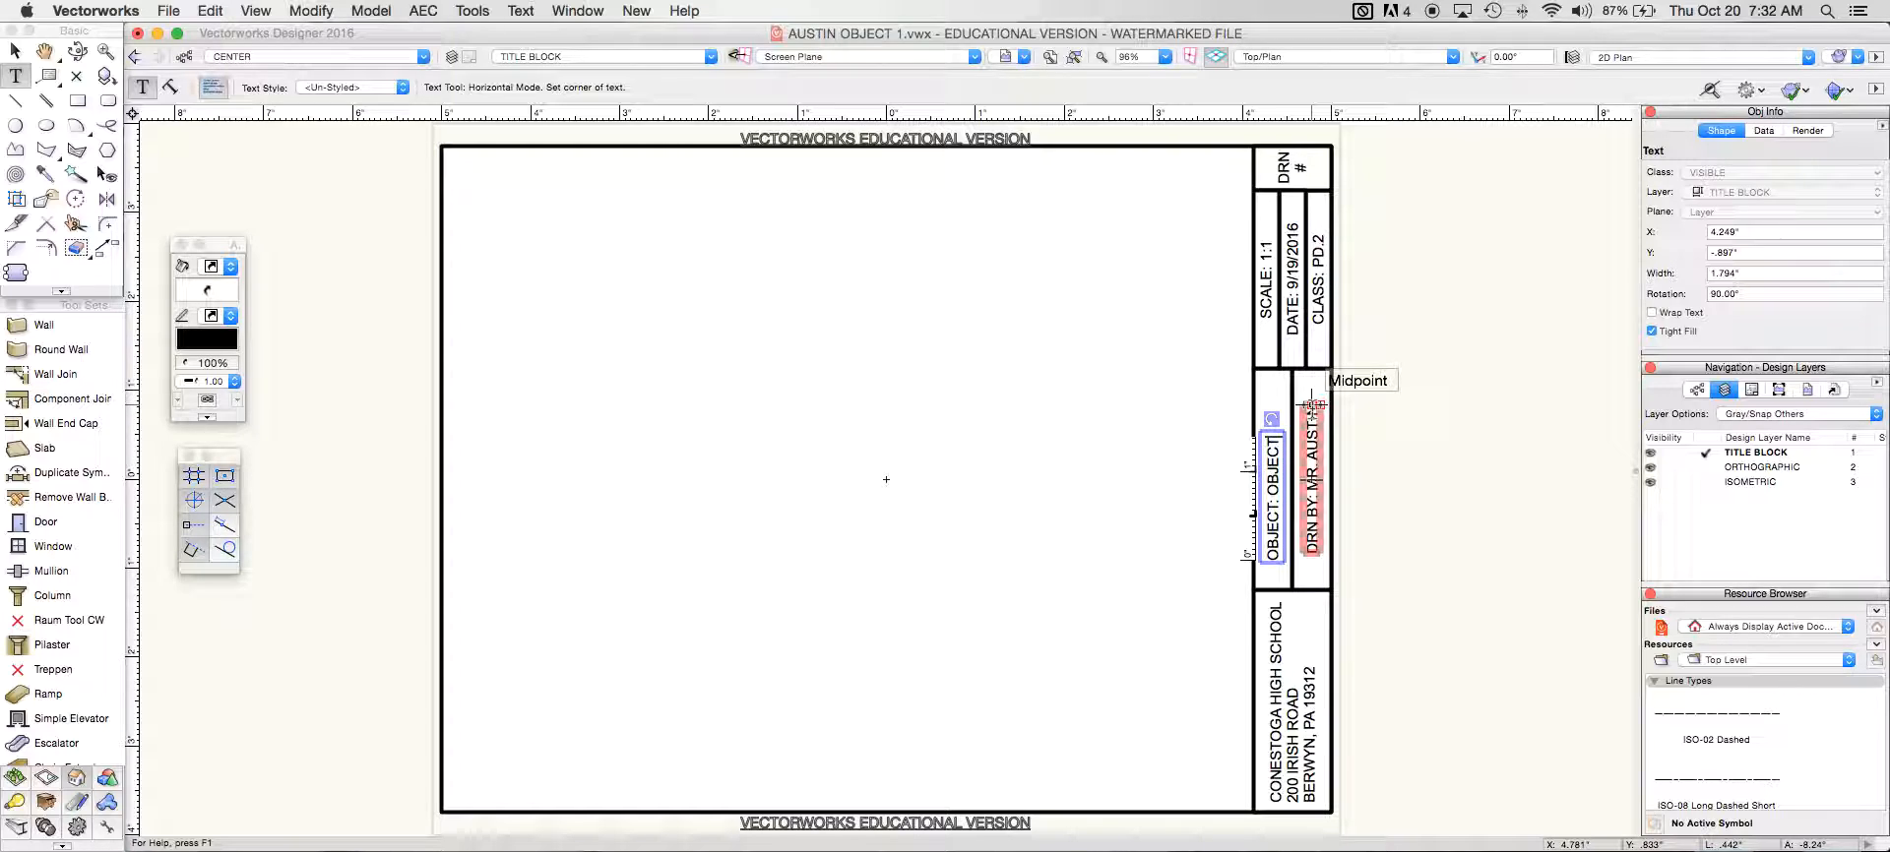
{"action": "type", "text": " ONE"}
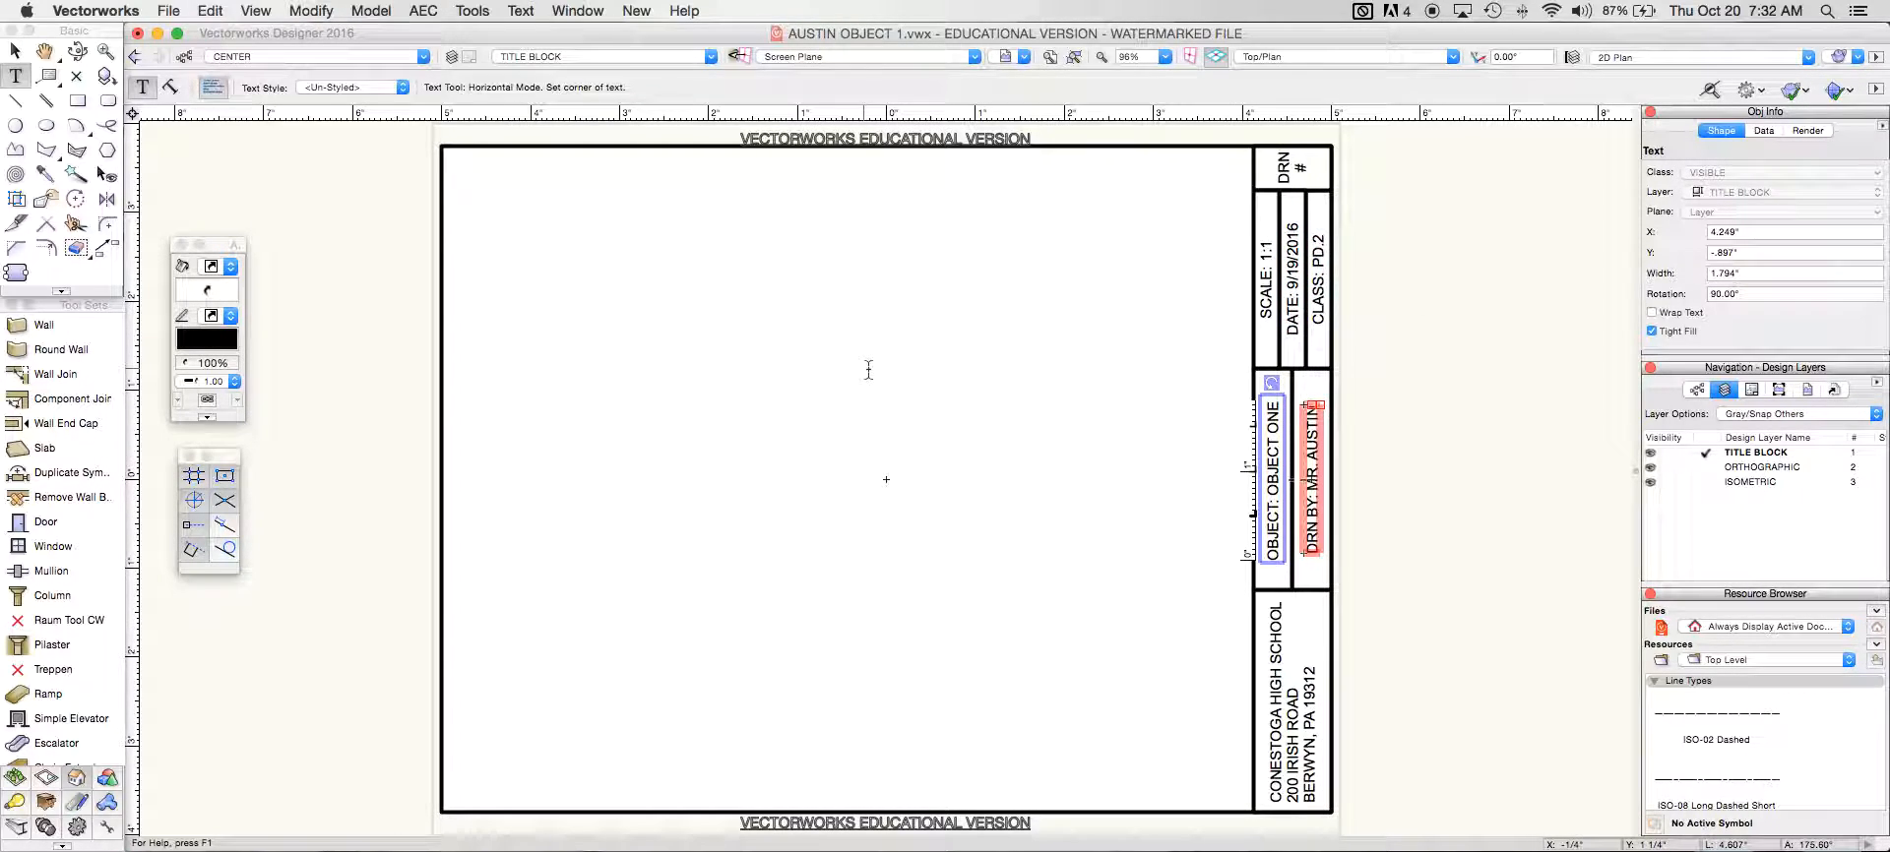
- Make ISOMETRIC the active layer again and set the layer options to Show/Snap/Modify Others
{"action": "left_click", "coordinate": [557, 57]}
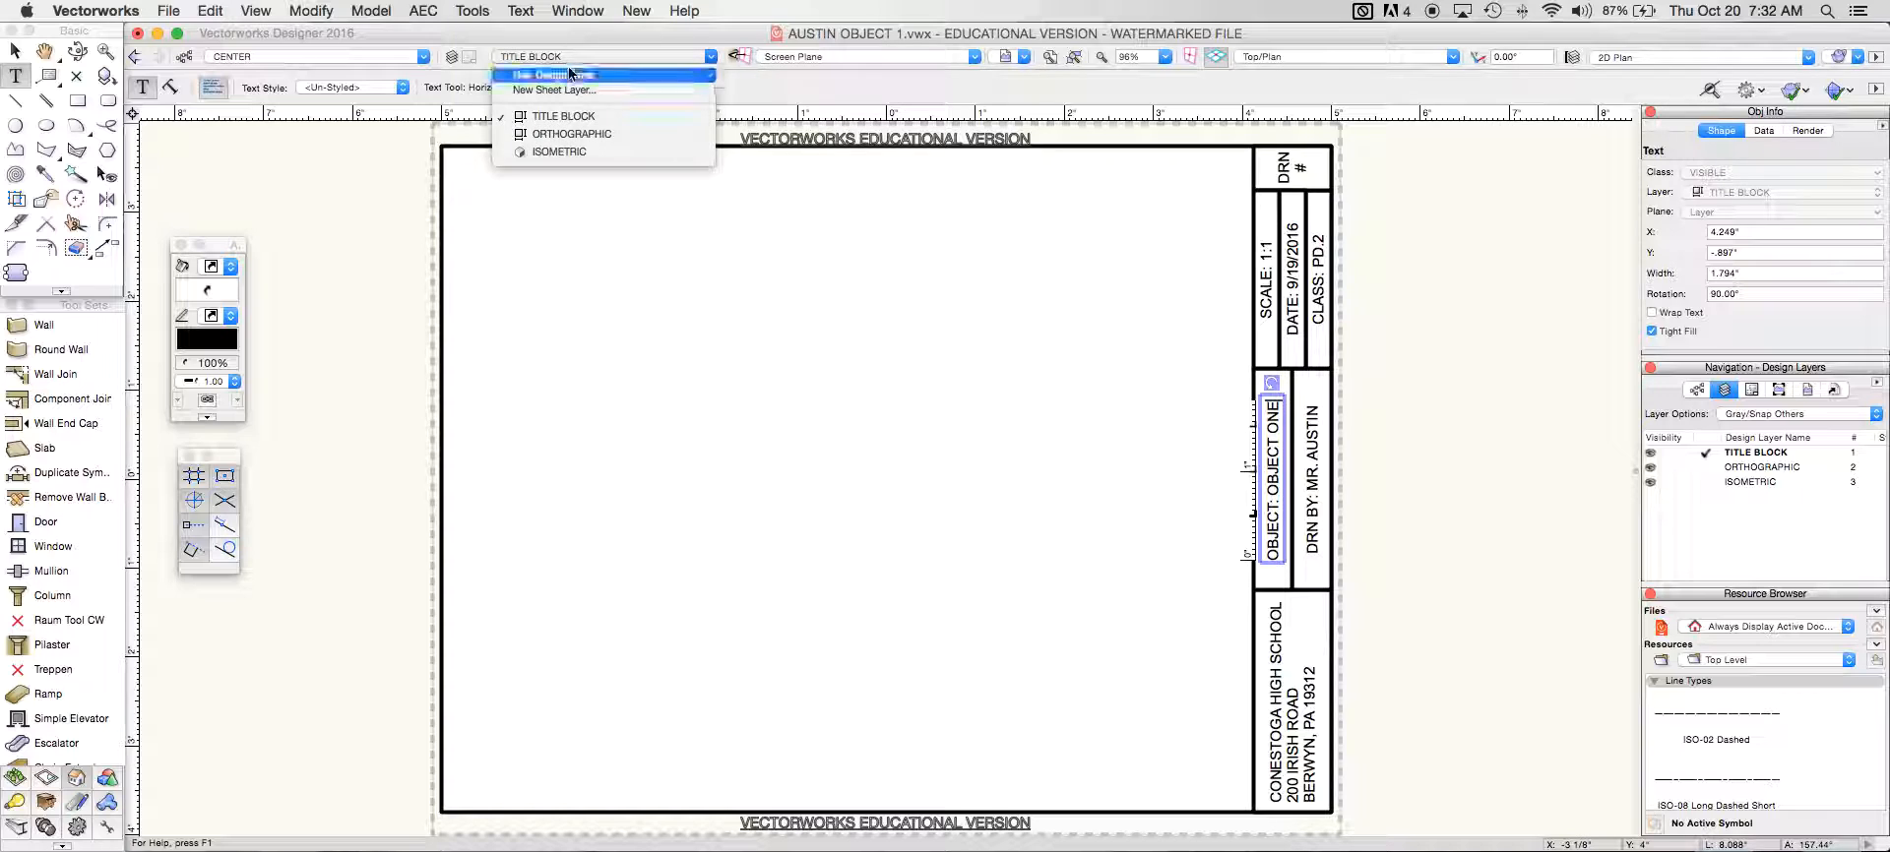
{"action": "left_click", "coordinate": [571, 134]}
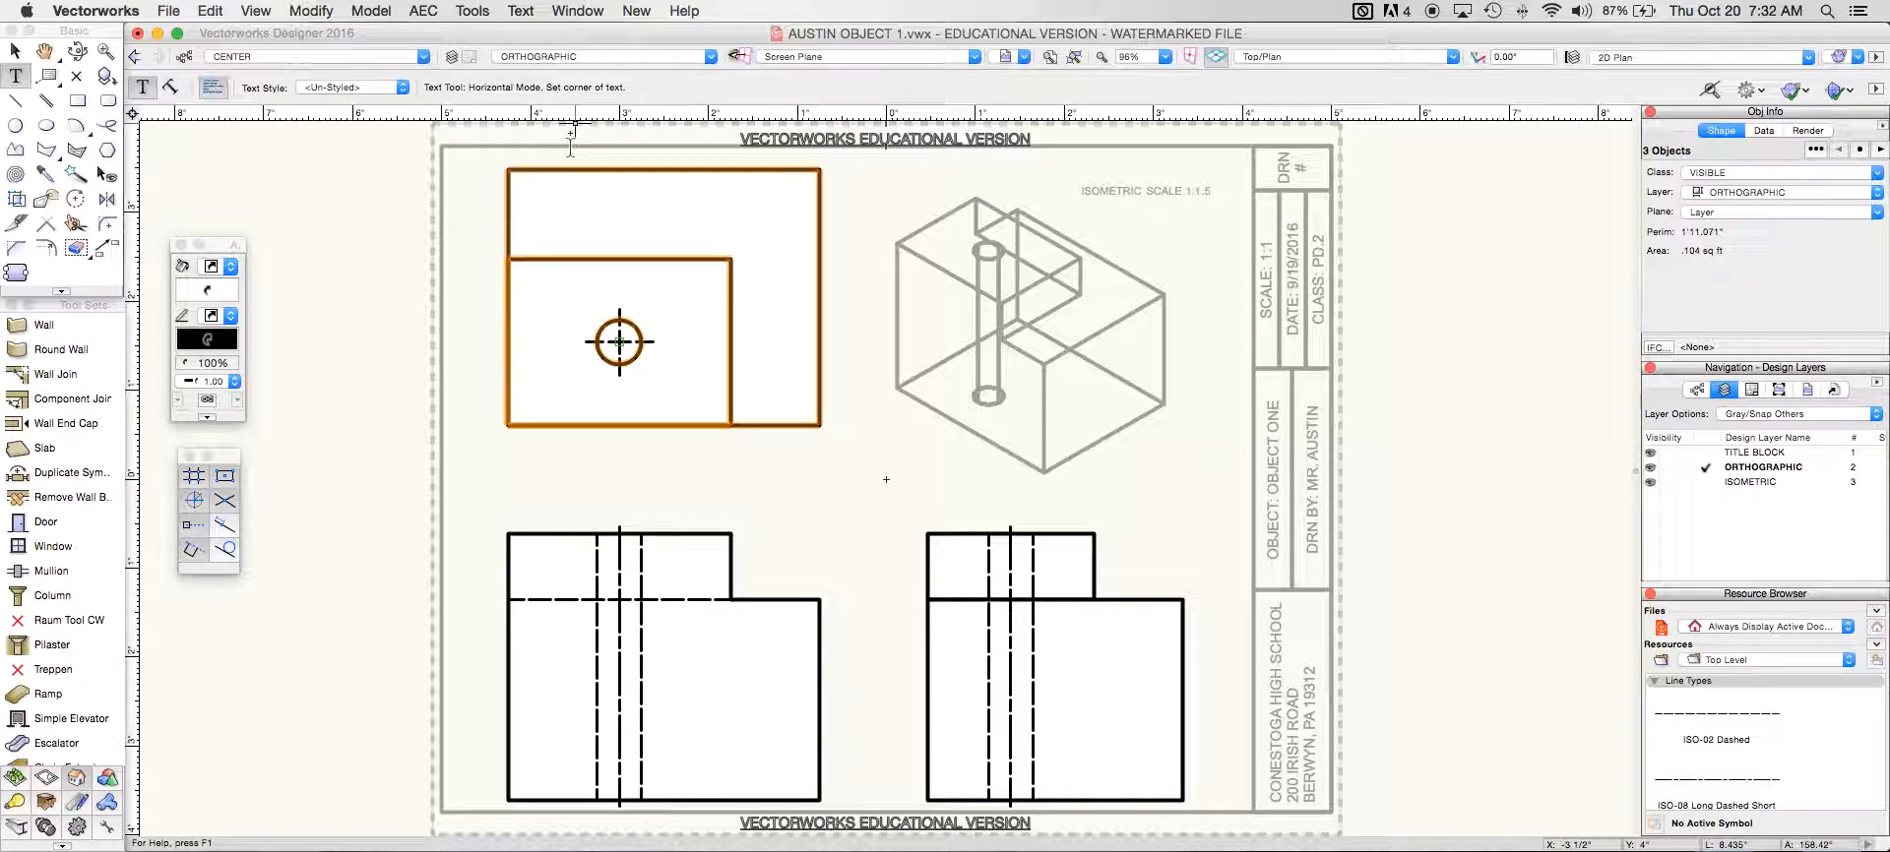
{"action": "left_click", "coordinate": [540, 55]}
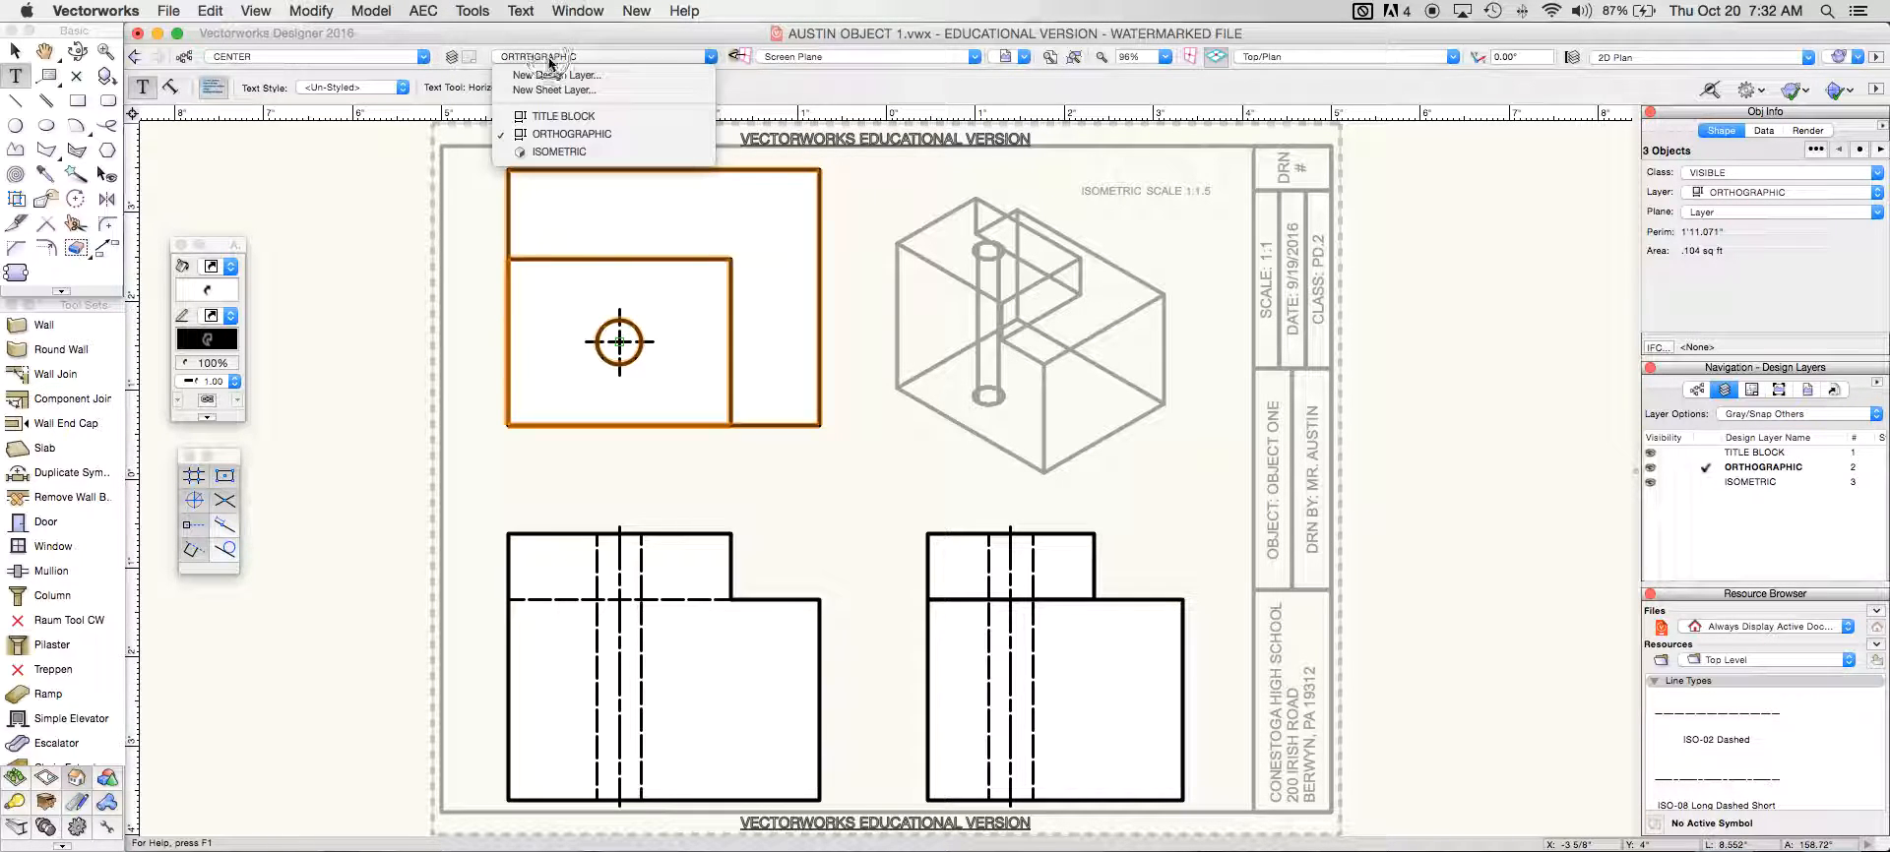
{"action": "left_click", "coordinate": [563, 141]}
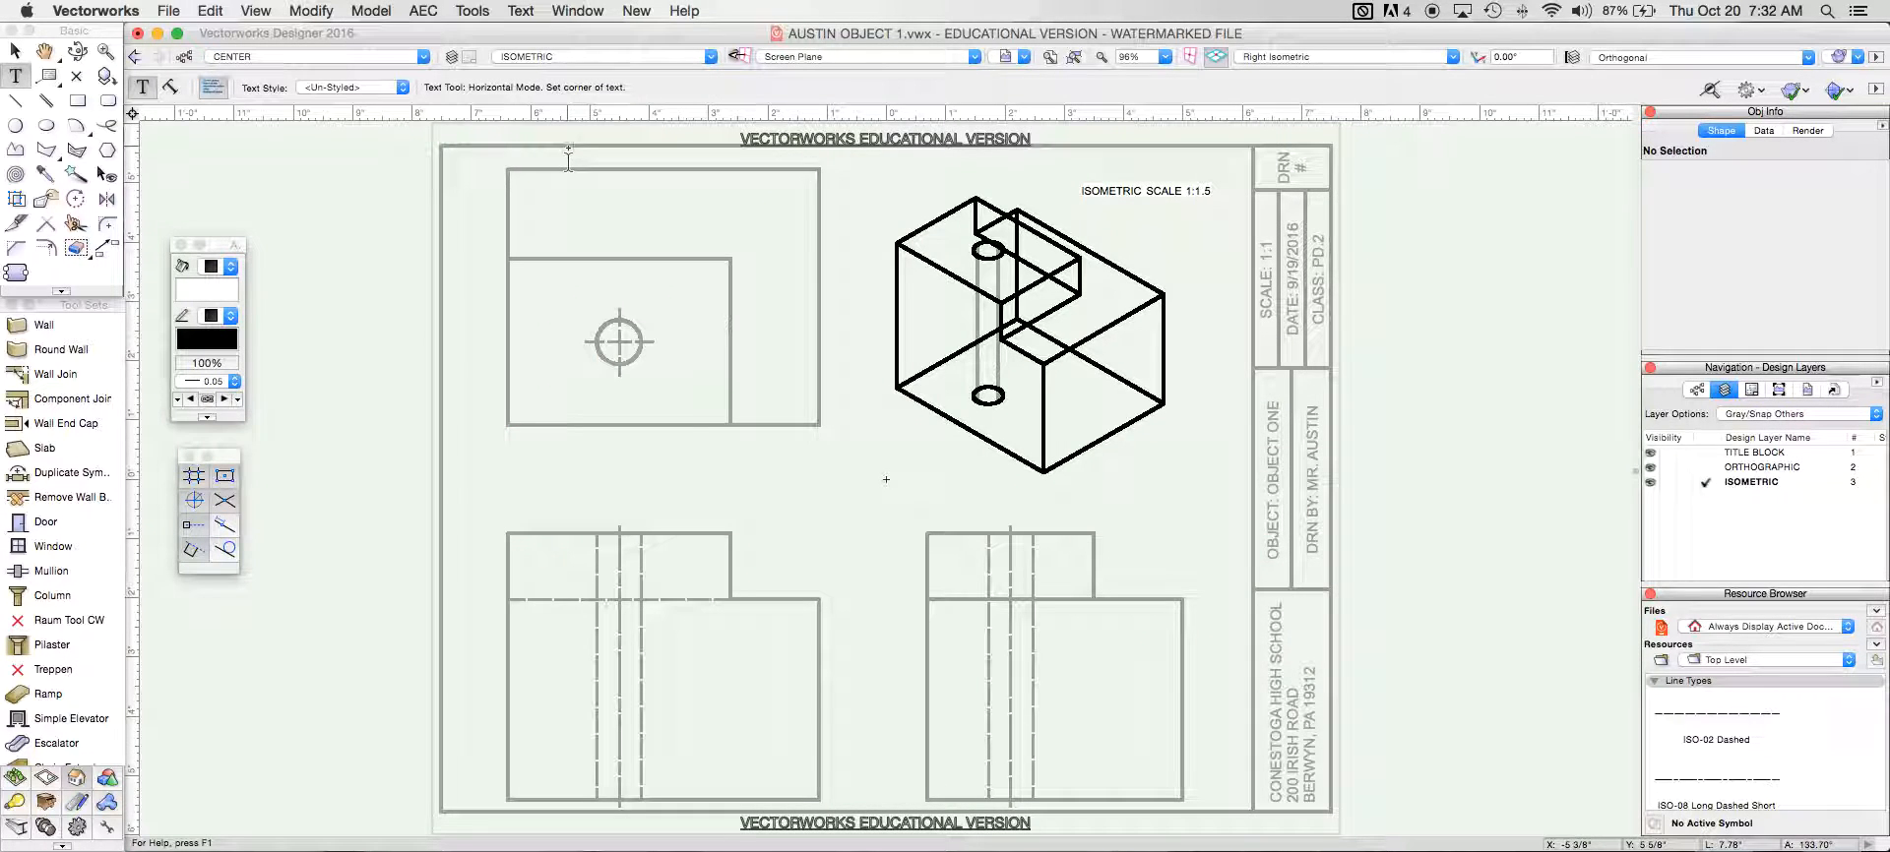
{"action": "left_click", "coordinate": [278, 9]}
{"action": "mouse_move", "coordinate": [301, 69]}
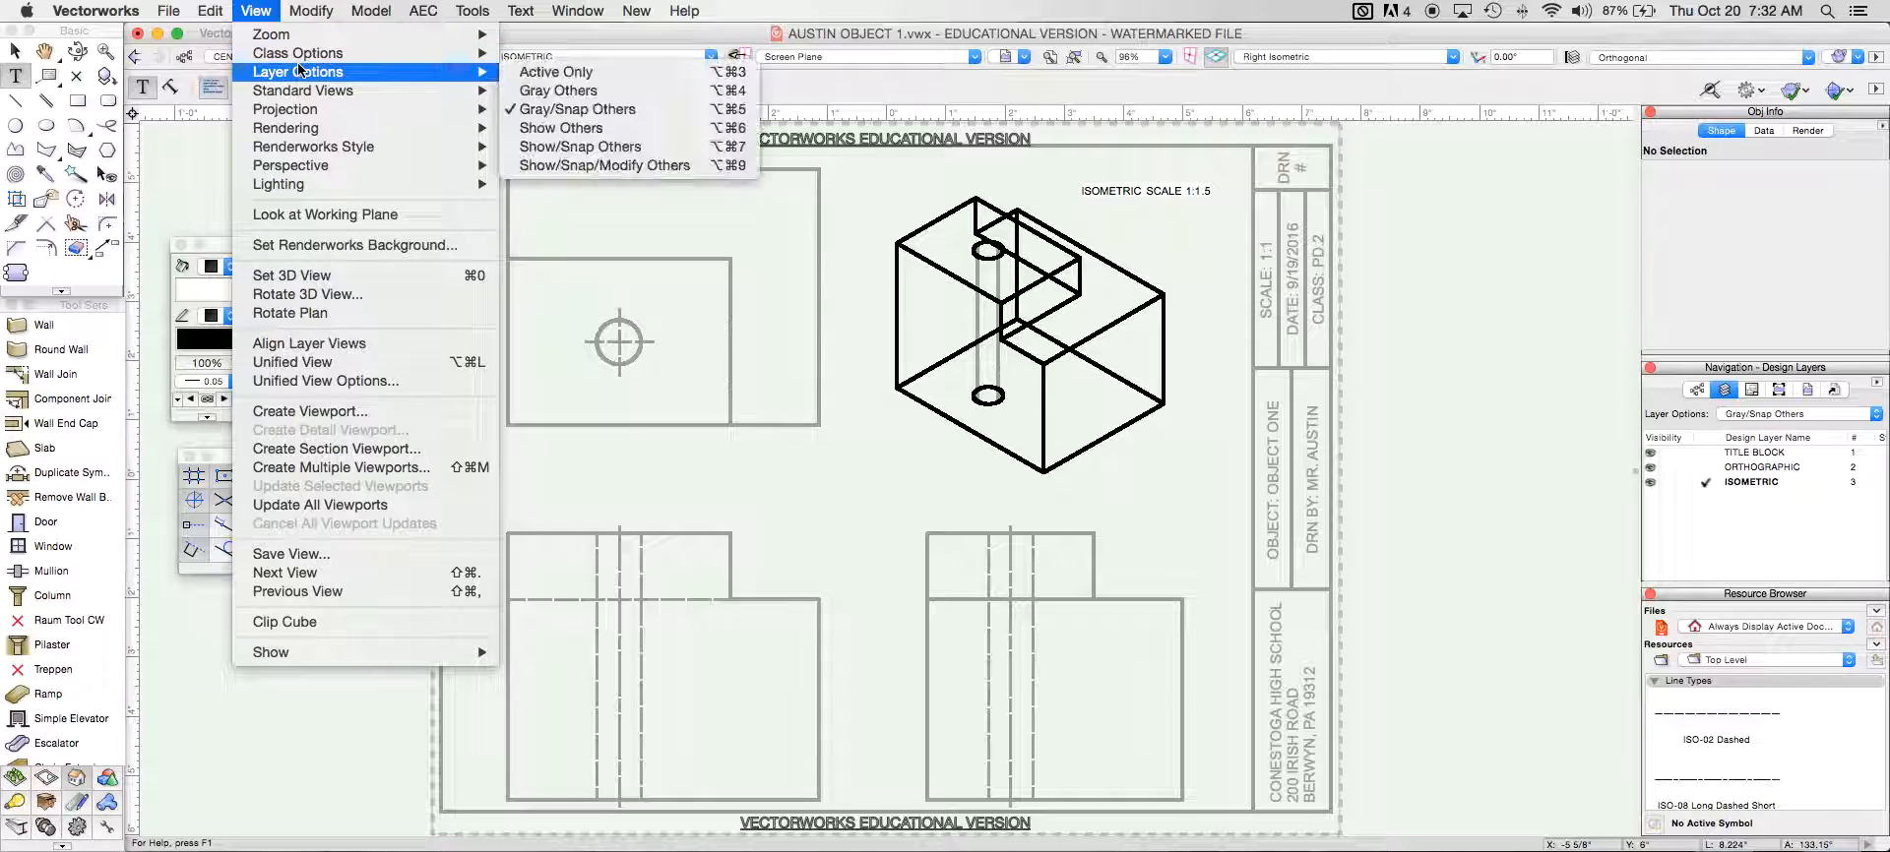
{"action": "left_click", "coordinate": [565, 166]}
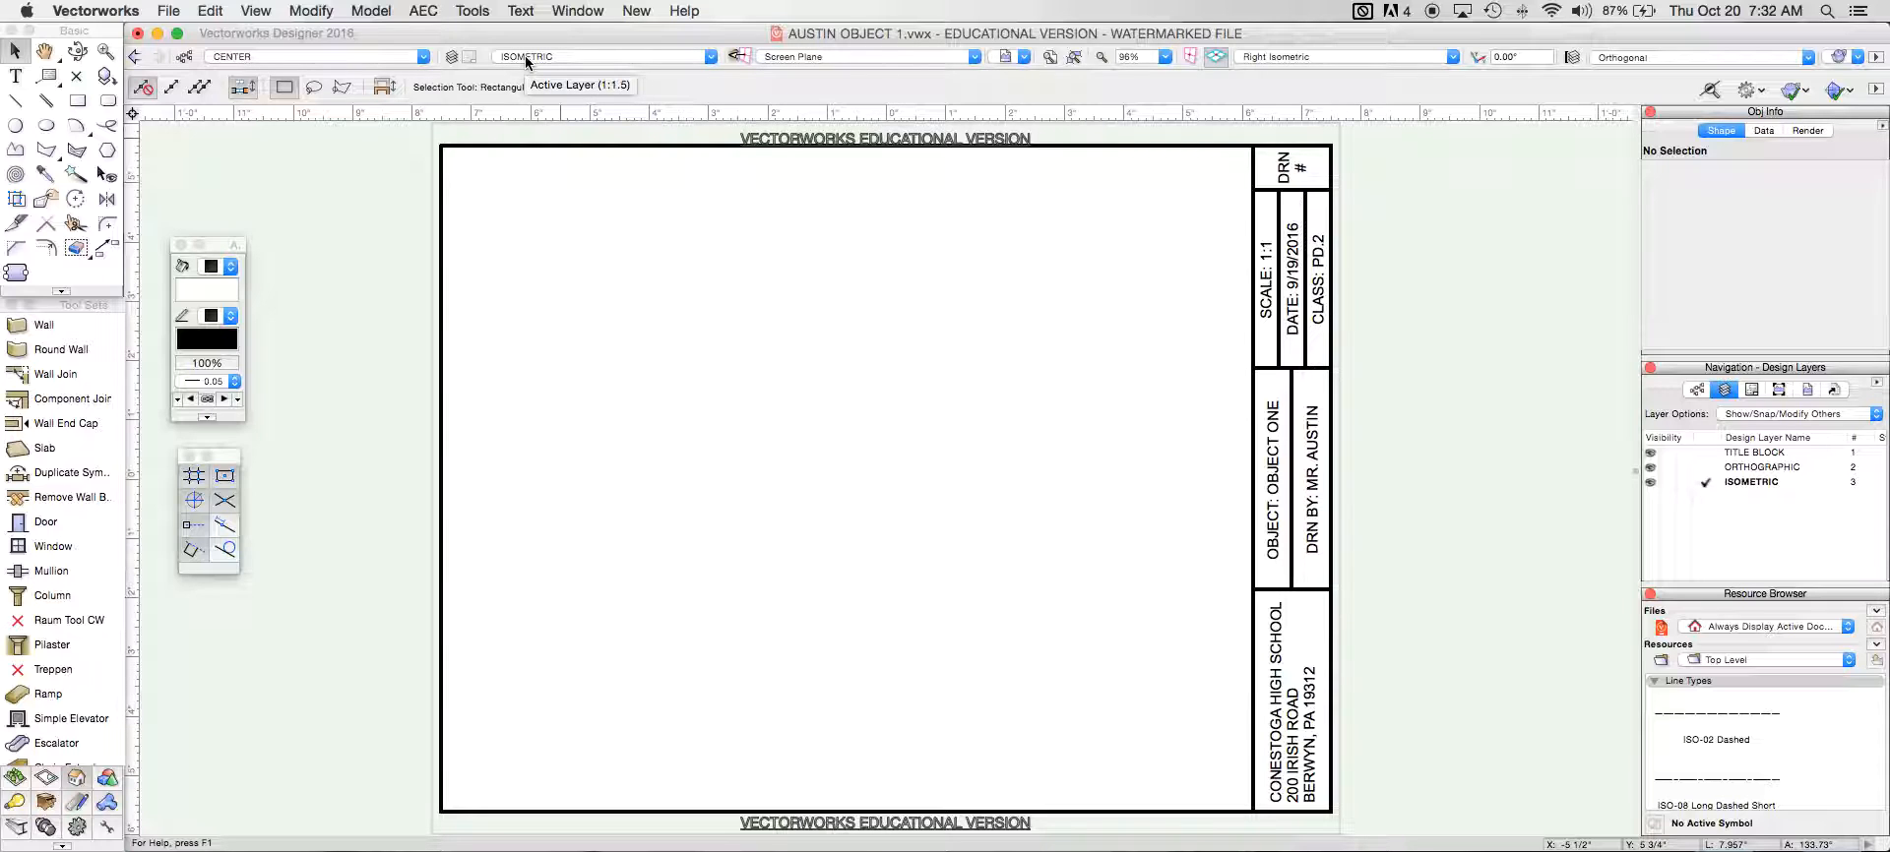
- Reorder the design layers so ISOMETRIC is first, ORTHOGRAPHIC second and TITLE BLOCK third
{"action": "left_click", "coordinate": [452, 56]}
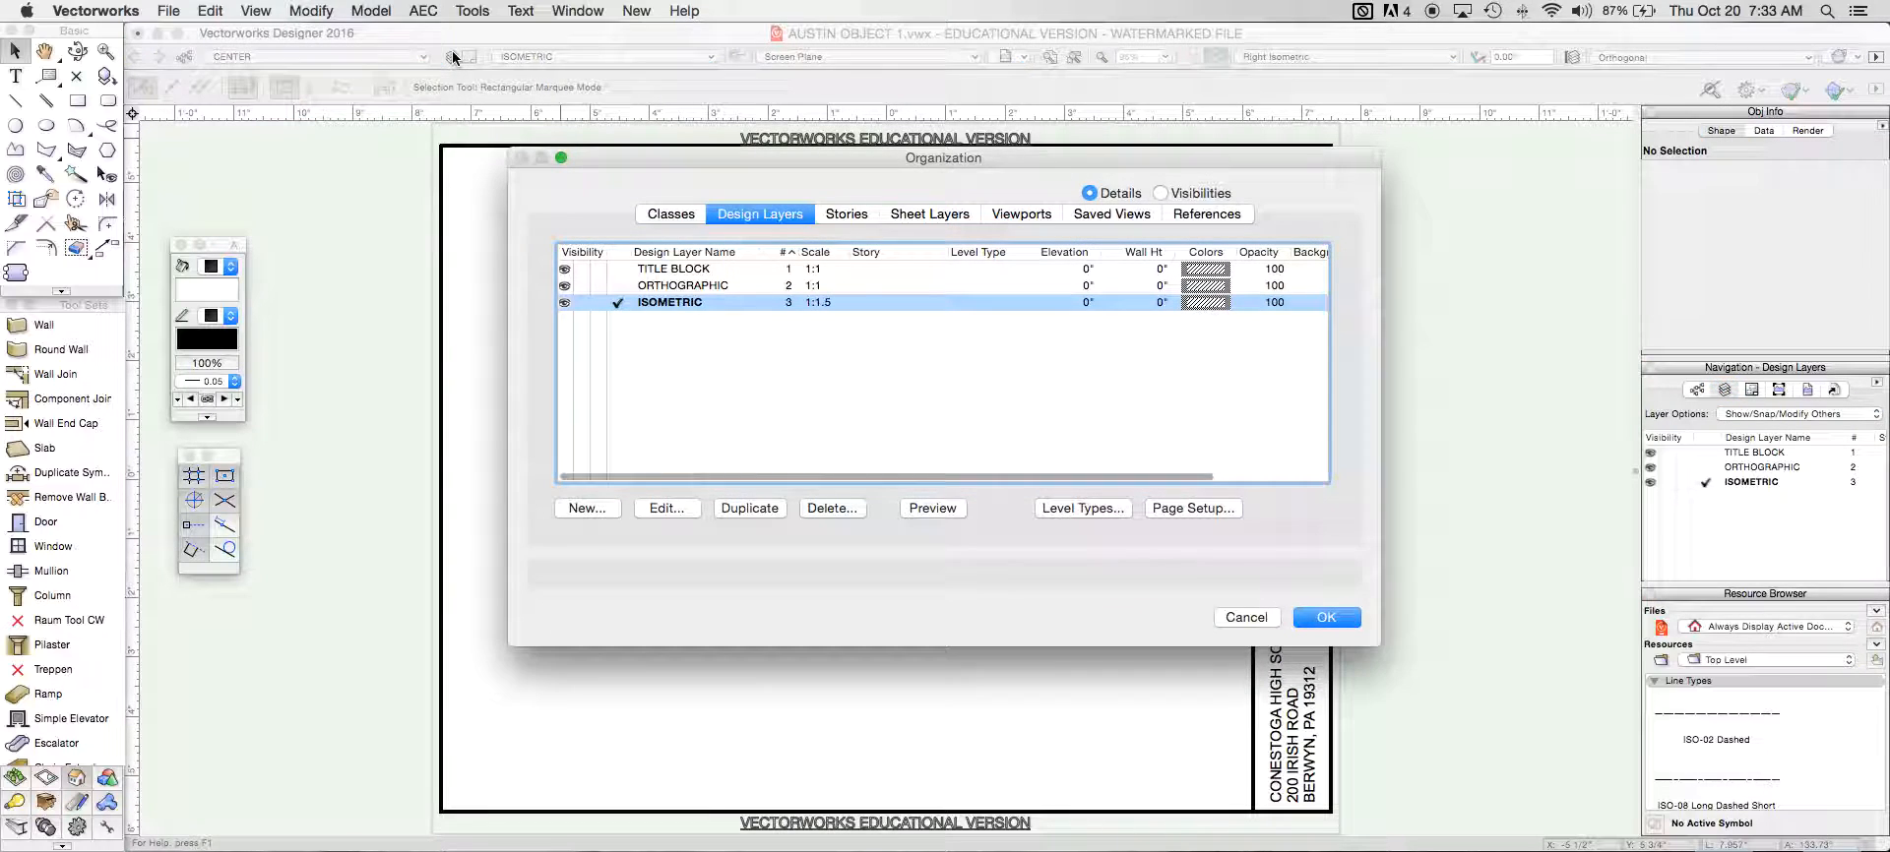
{"action": "left_click_drag", "start_coordinate": [780, 311], "coordinate": [791, 280]}
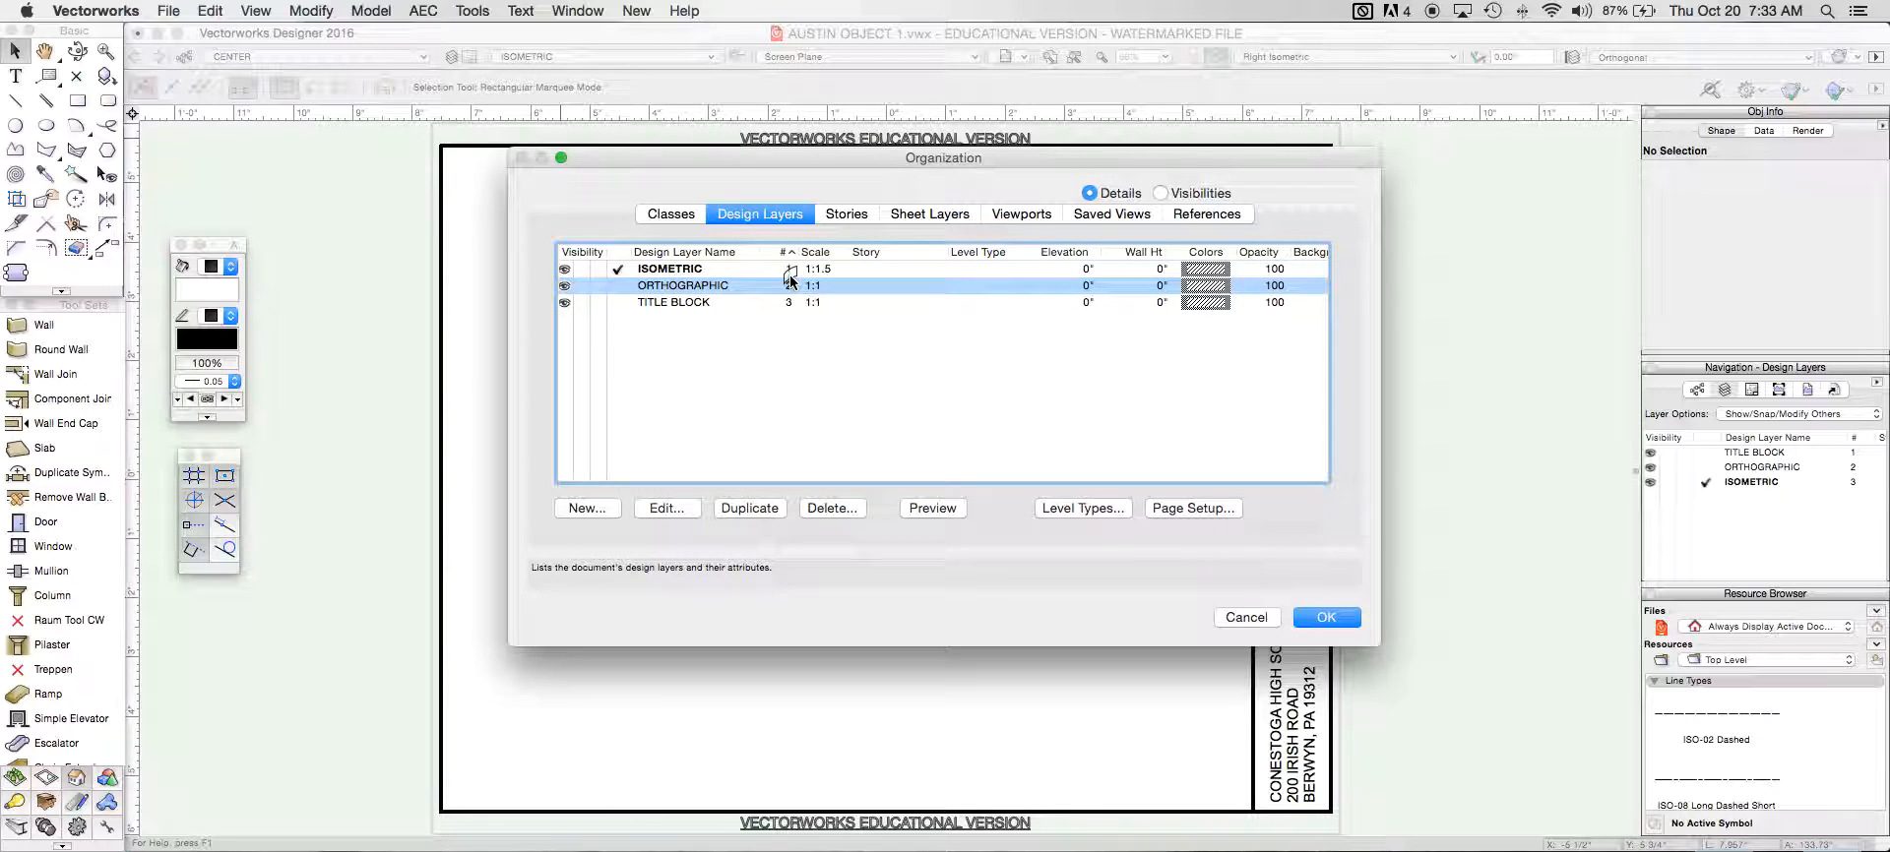
{"action": "left_click", "coordinate": [1324, 616]}
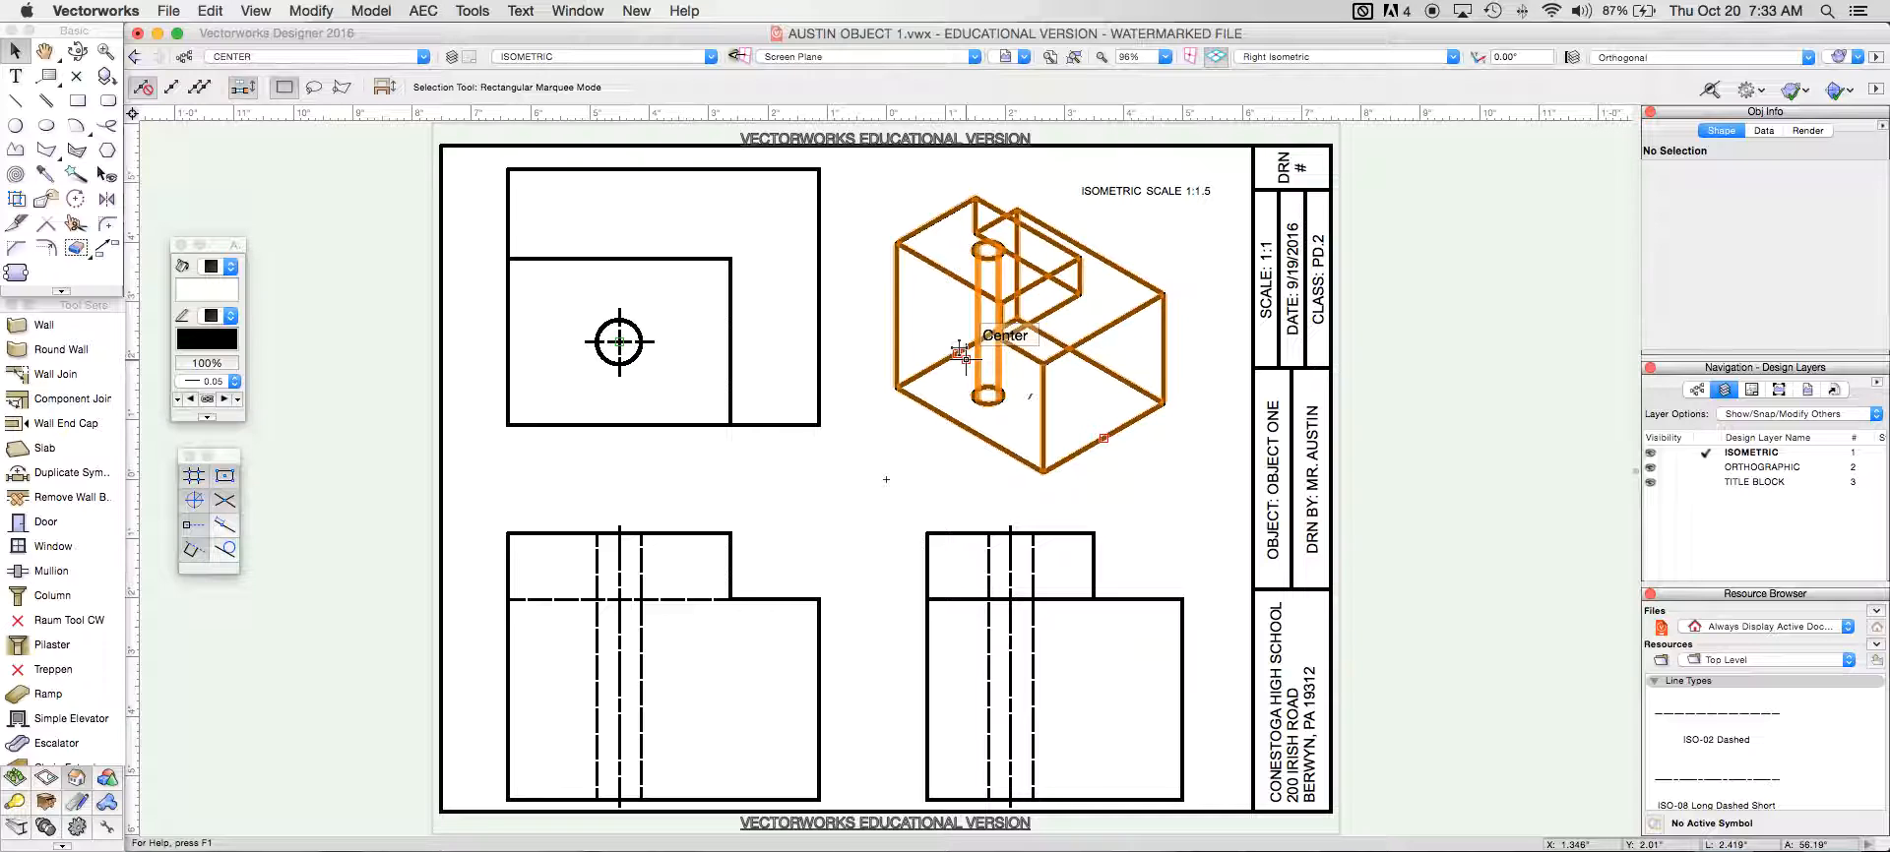
- Render the isometric solid with opaque shaded faces and save the drawing
{"action": "key", "text": "super+shift+g"}
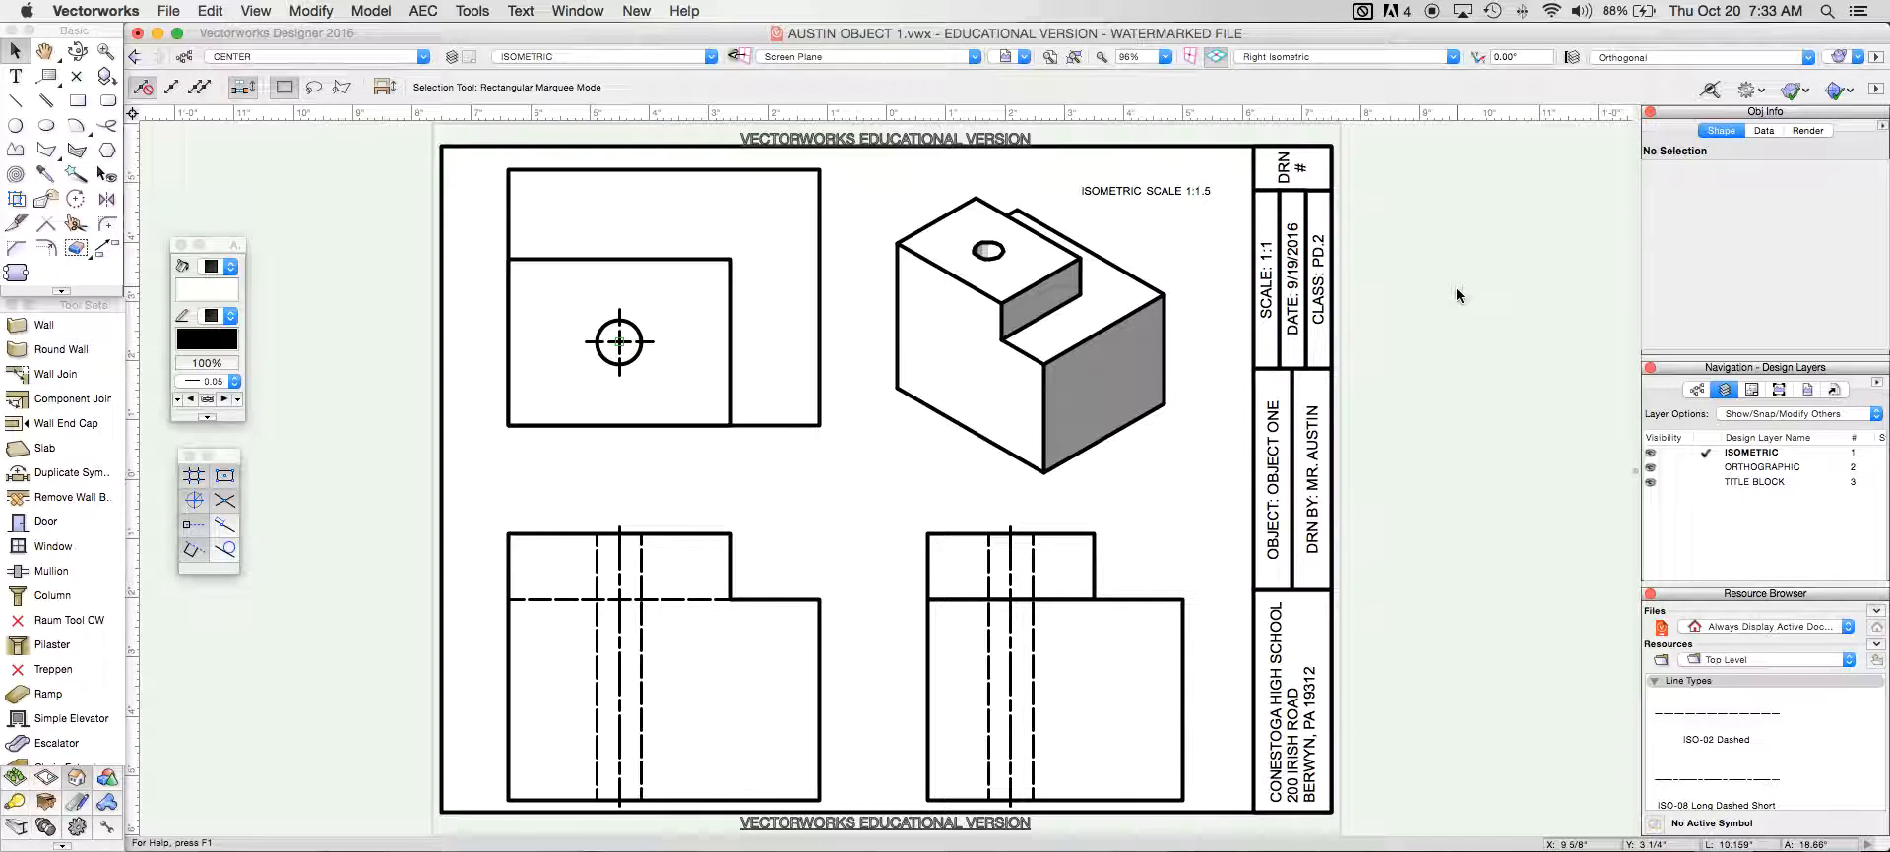
{"action": "left_click", "coordinate": [164, 8]}
{"action": "left_click", "coordinate": [187, 131]}
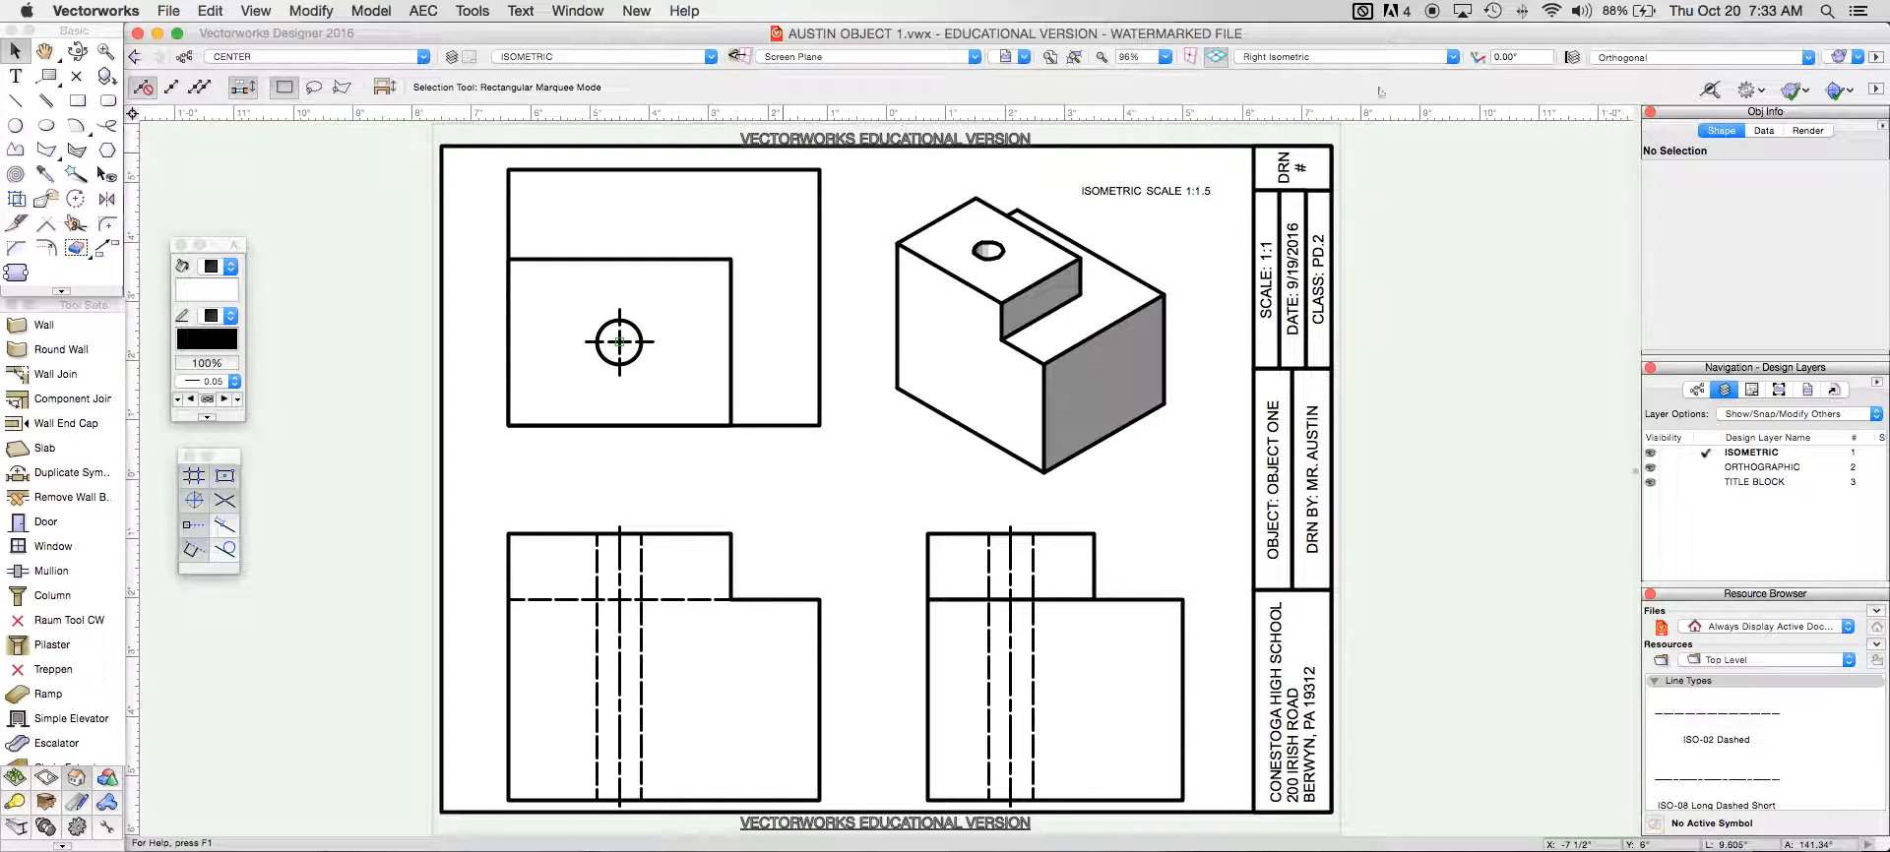